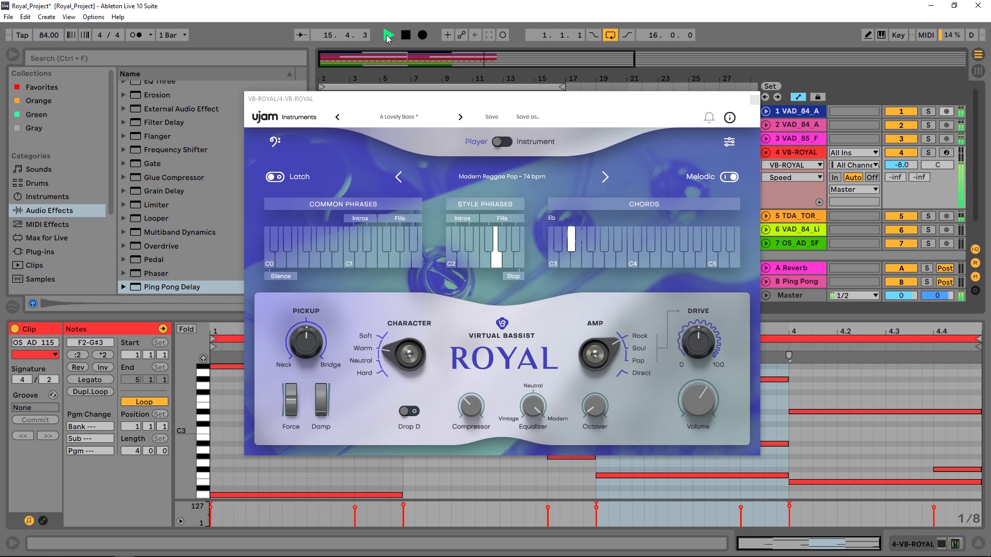
Stop playback of the arrangement, leaving the arrangement loop switched on
left_click(611, 34)
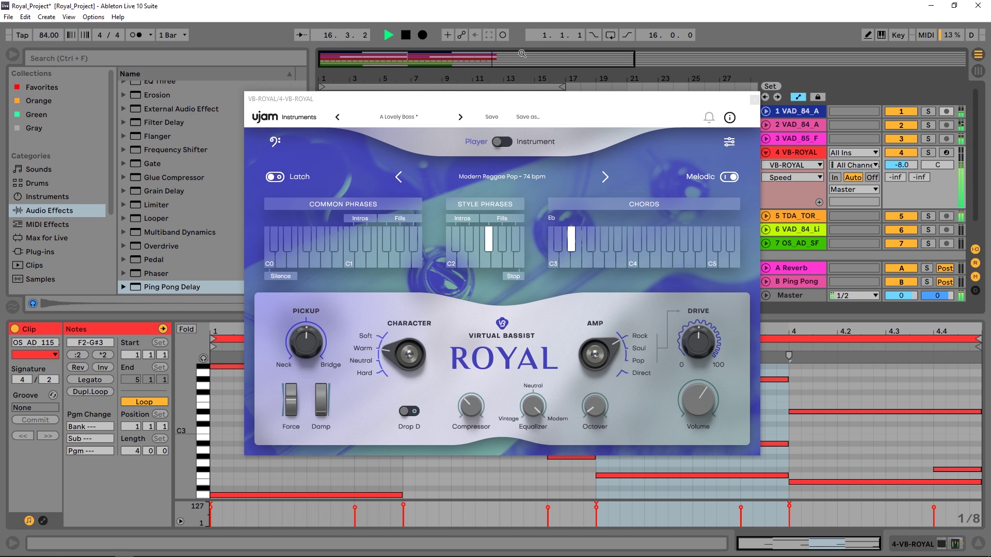
left_click(406, 36)
left_click(609, 36)
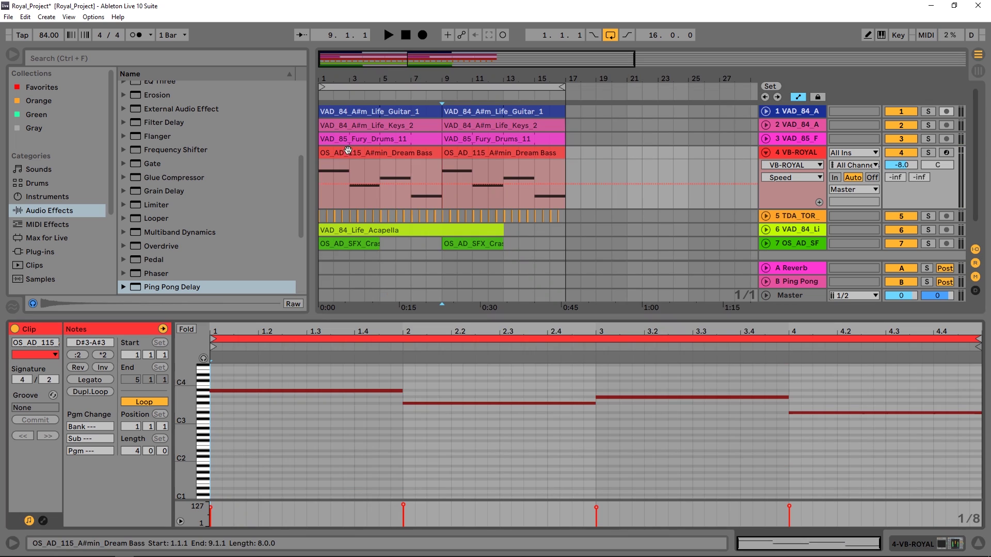
Open the first Dream Bass MIDI clip on the VB-ROYAL track to examine its notes
left_click(355, 154)
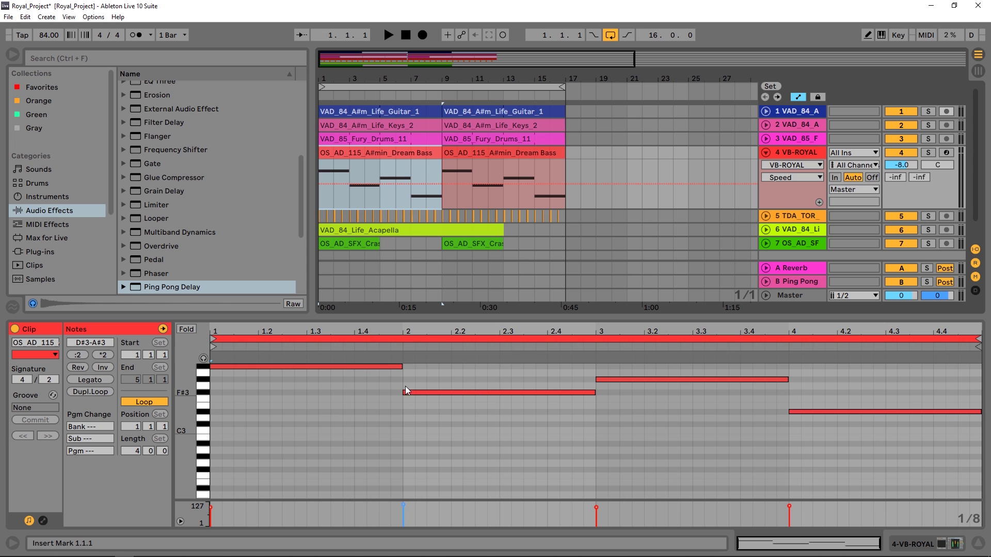
scroll(256, 381, "up", 2)
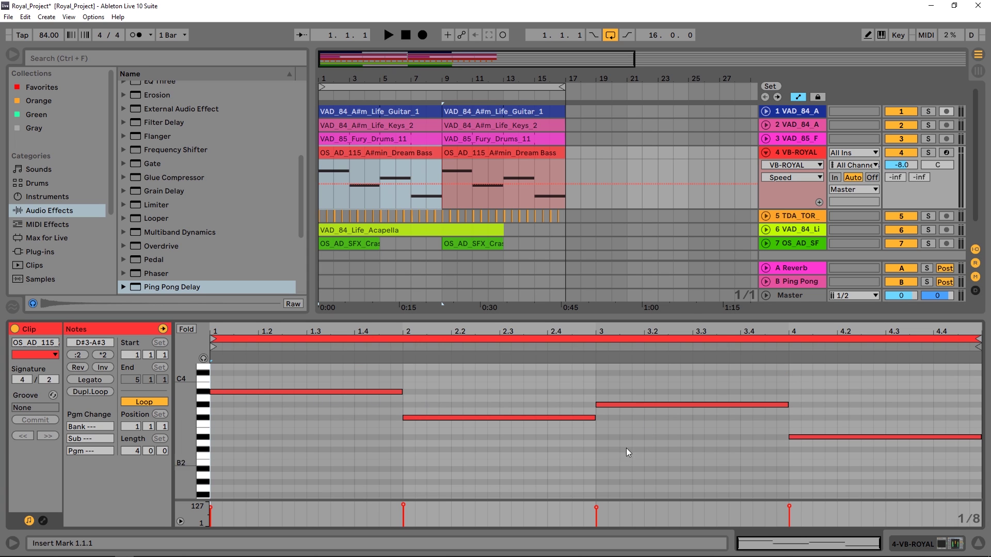
Open the VB-ROYAL plugin window and load the factory preset Modern Dub from the Reggae & Ska category
key("shift+Tab")
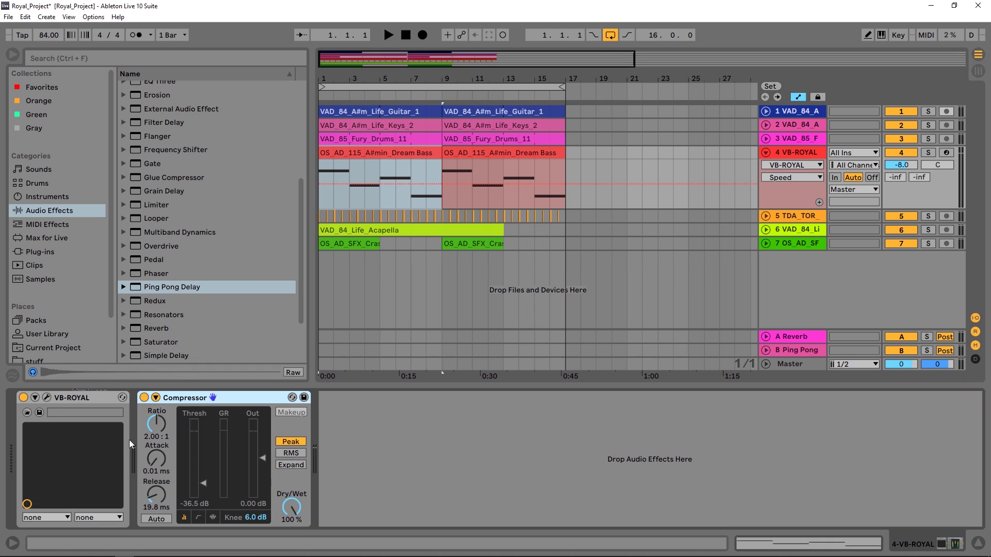
left_click(47, 398)
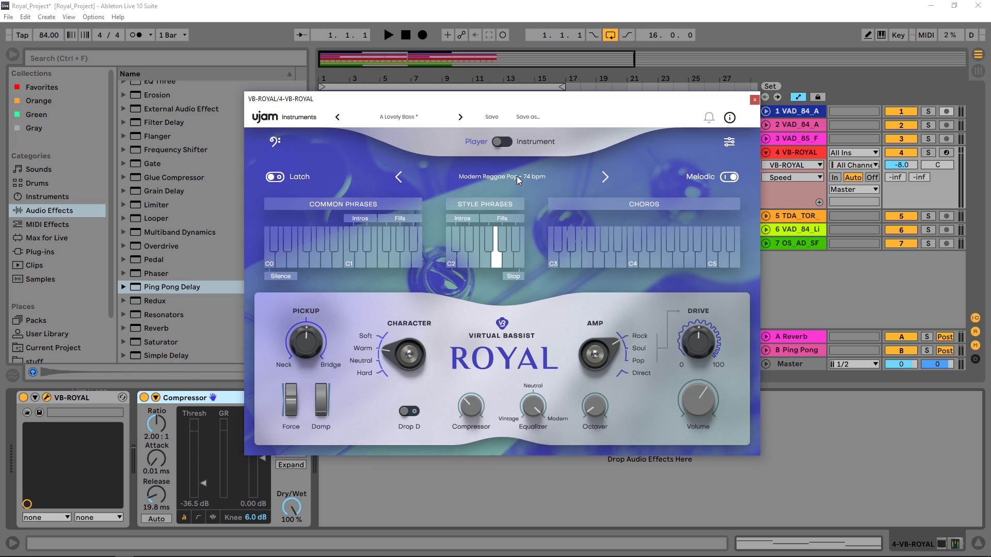
left_click(395, 120)
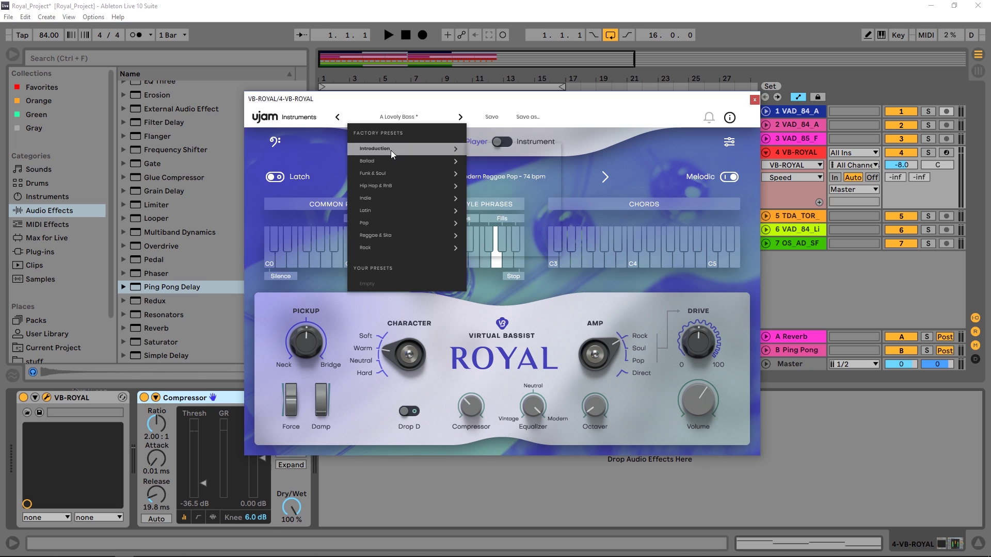
mouse_move(378, 164)
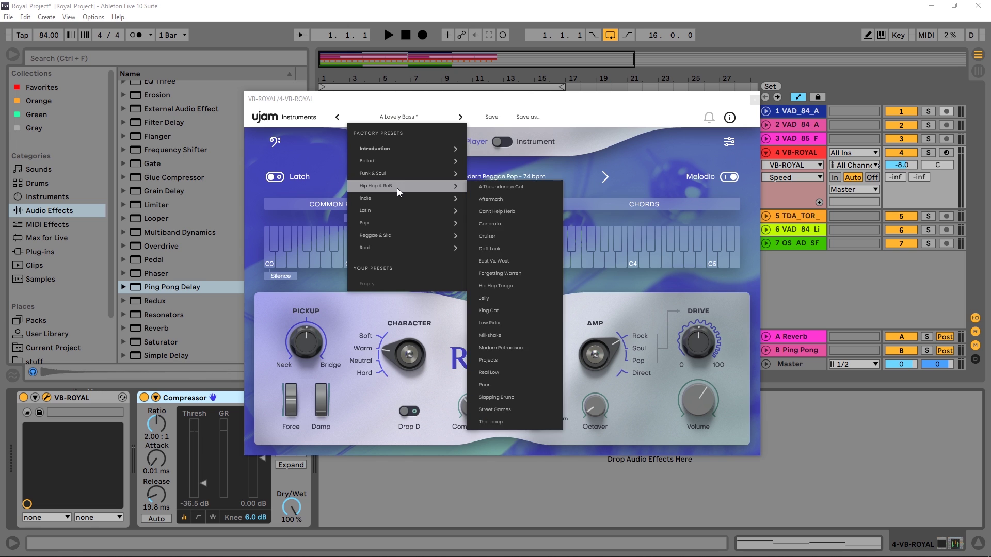
mouse_move(386, 200)
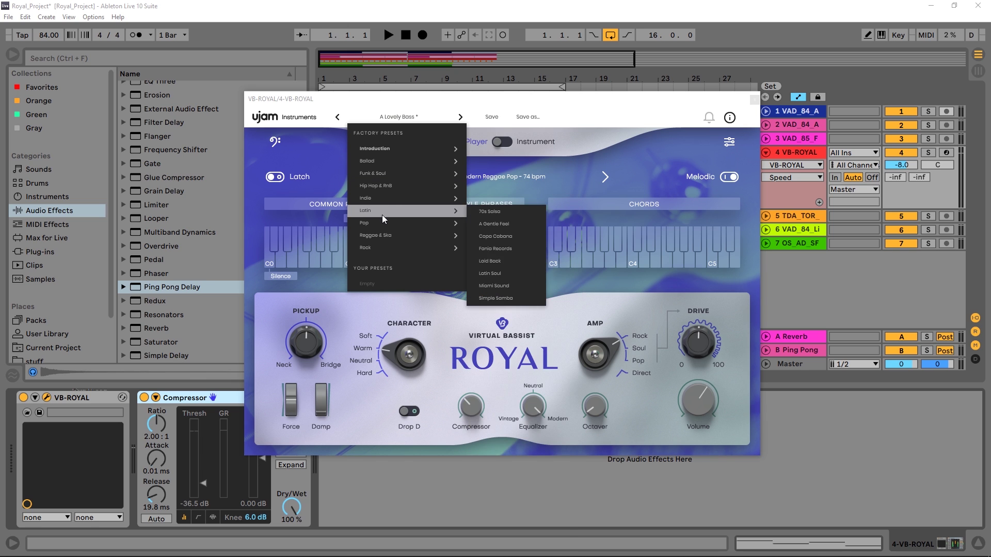
mouse_move(386, 236)
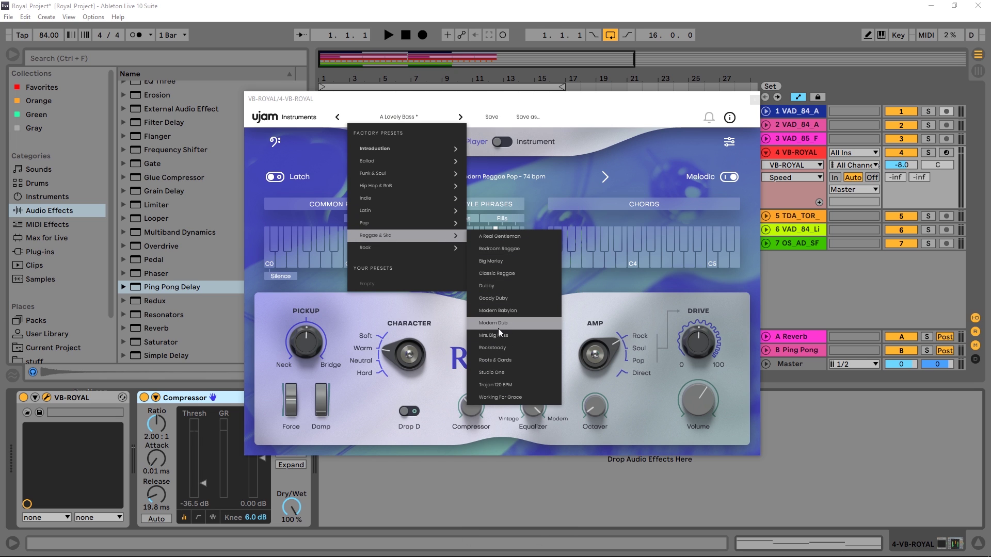
left_click(499, 323)
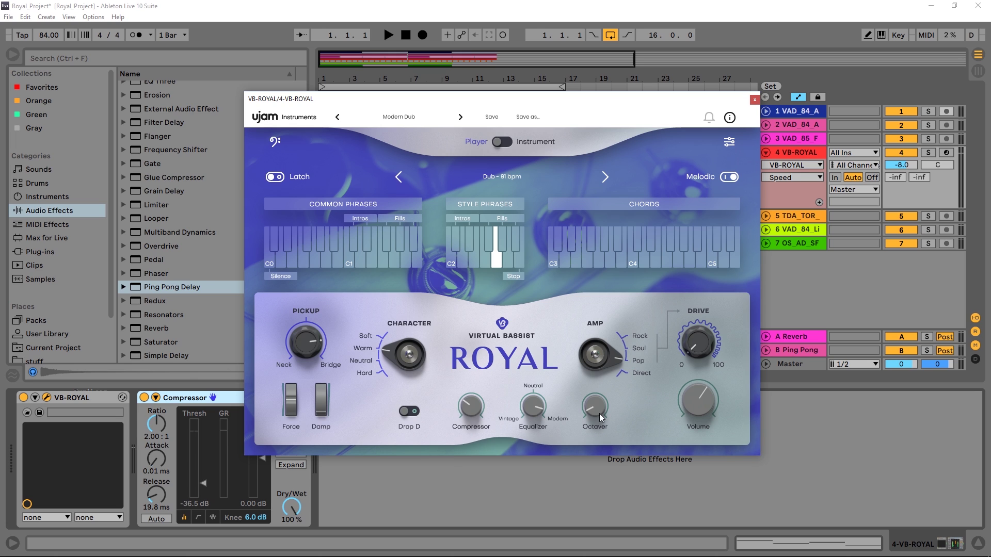
Adjust the Octaver slightly and look through the available styles, keeping Dub - 91 bpm selected
mouse_move(599, 413)
left_mouse_down()
mouse_move(607, 393)
mouse_move(594, 412)
mouse_move(605, 414)
left_mouse_up()
left_click(500, 177)
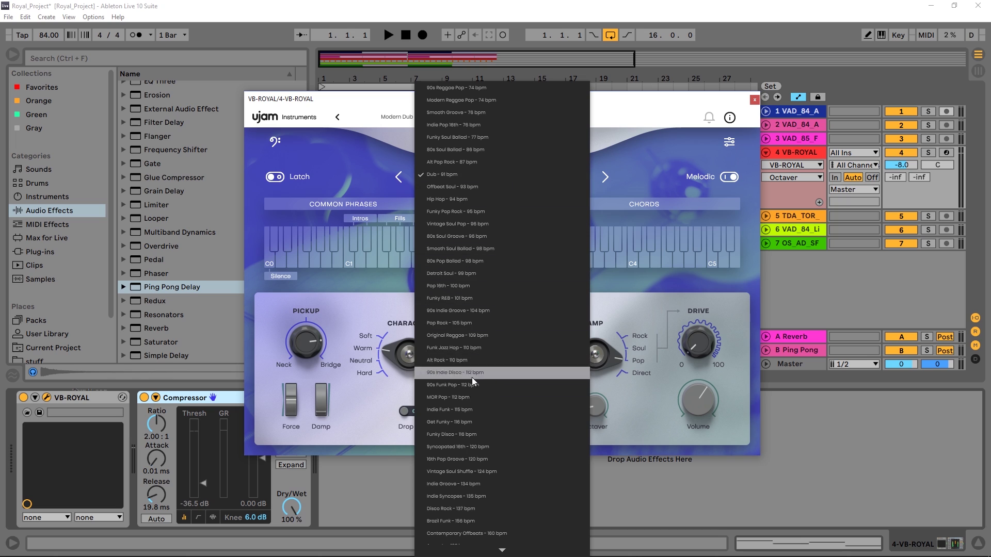
left_click(472, 174)
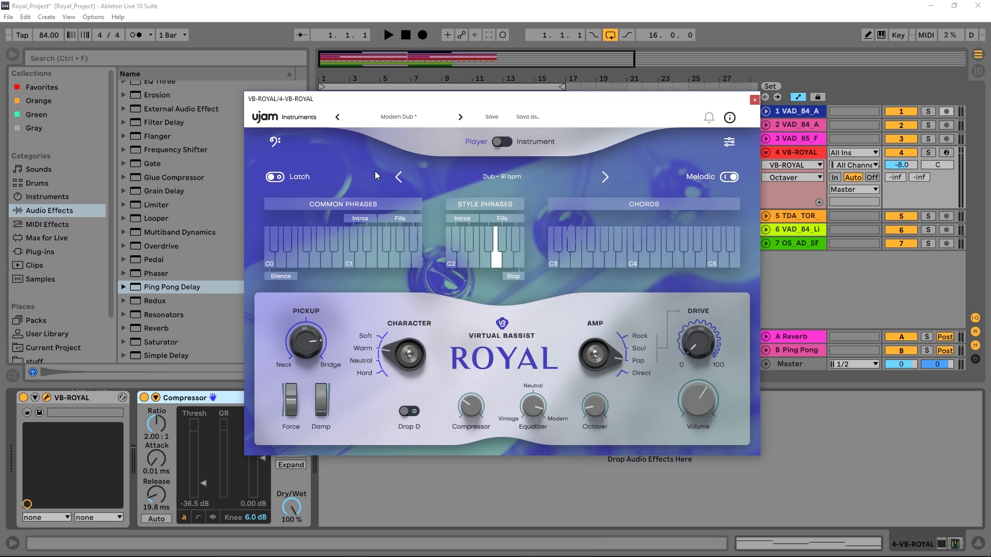
left_click(605, 177)
left_click(398, 177)
Move the plugin window down to view the bass clips in the arrangement, and bring it back up
left_click_drag(630, 101, 620, 238)
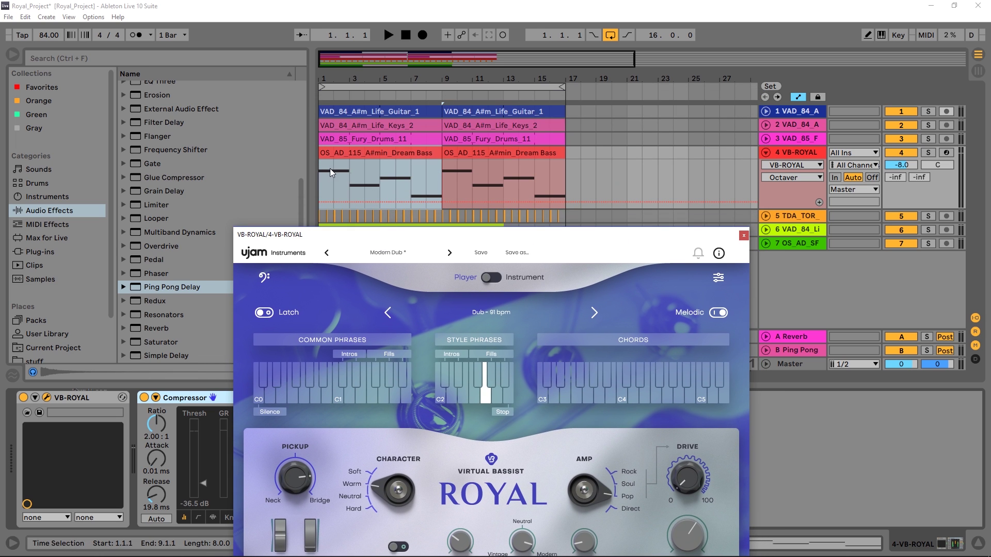
left_click_drag(374, 239, 374, 103)
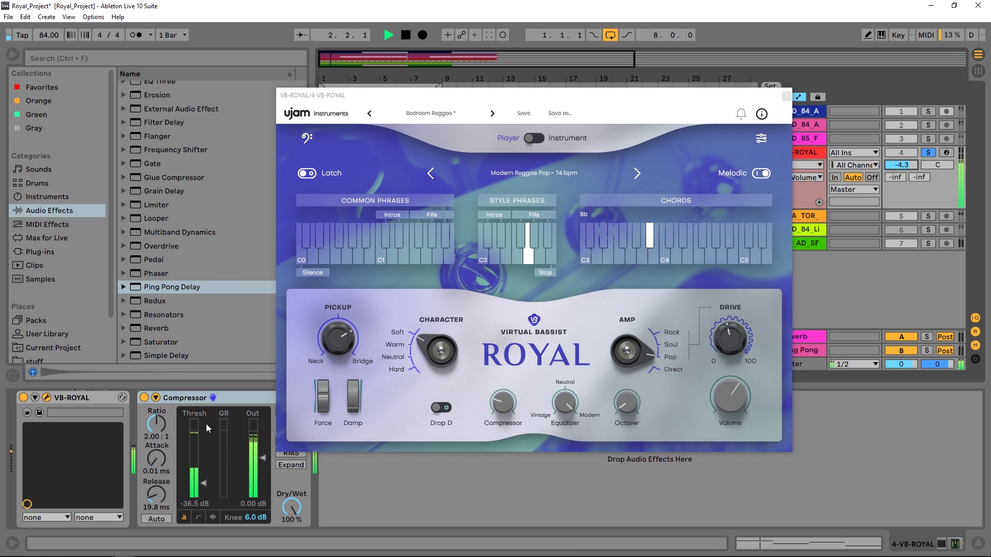
Restart playback and unsolo the VB-ROYAL track to hear the bass with the full mix
key("space")
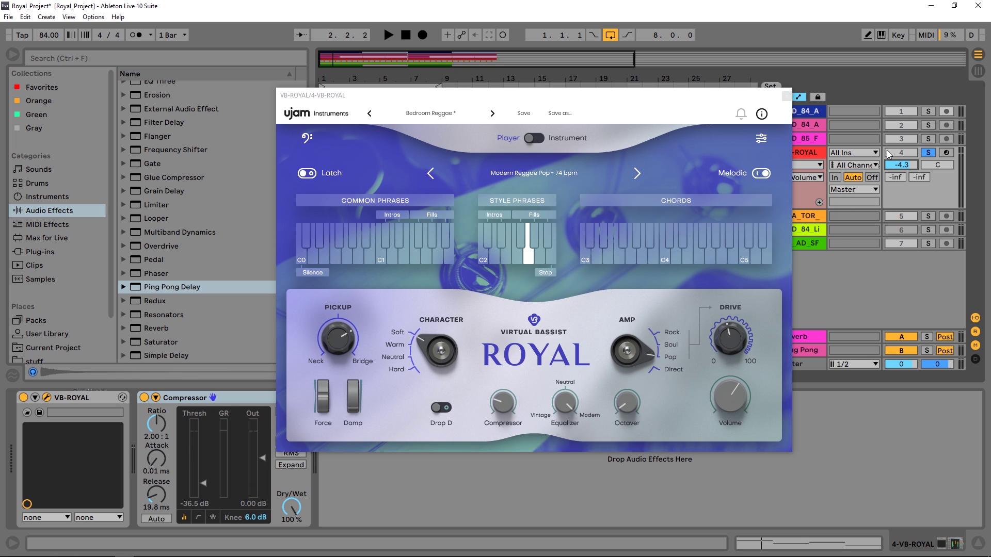
key("space")
left_click(927, 153)
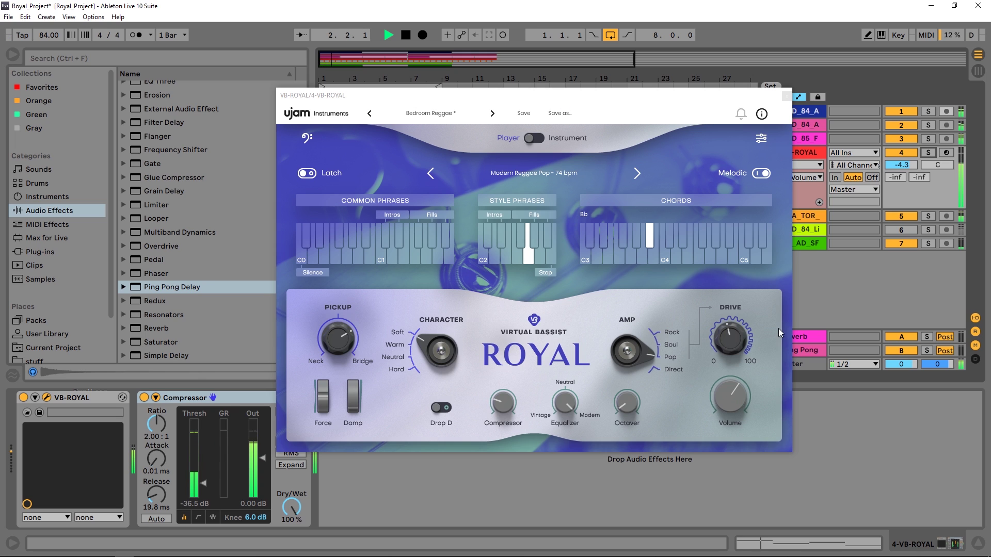
Raise the bass Drive to about the middle, solo the VB-ROYAL track again and stop playback
left_click(726, 346)
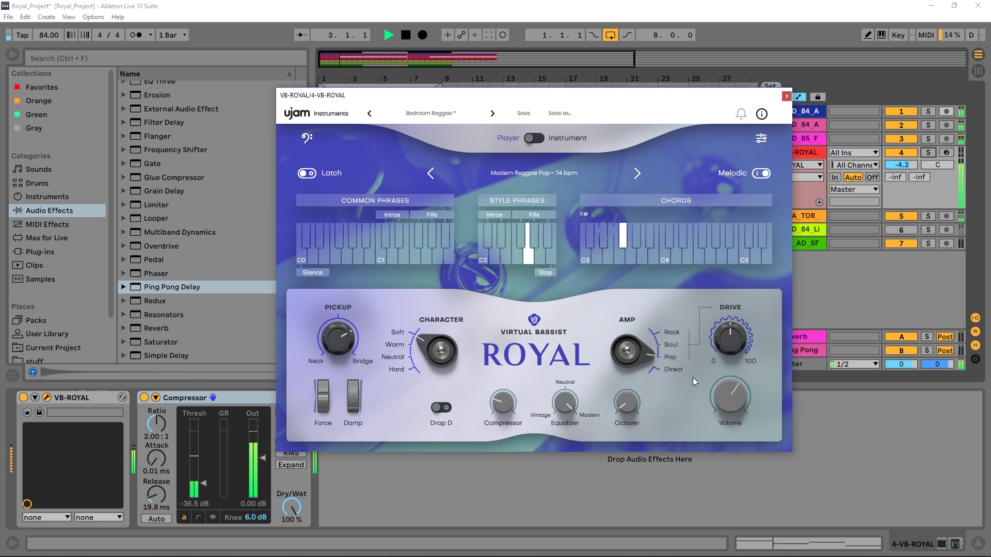
left_click(928, 153)
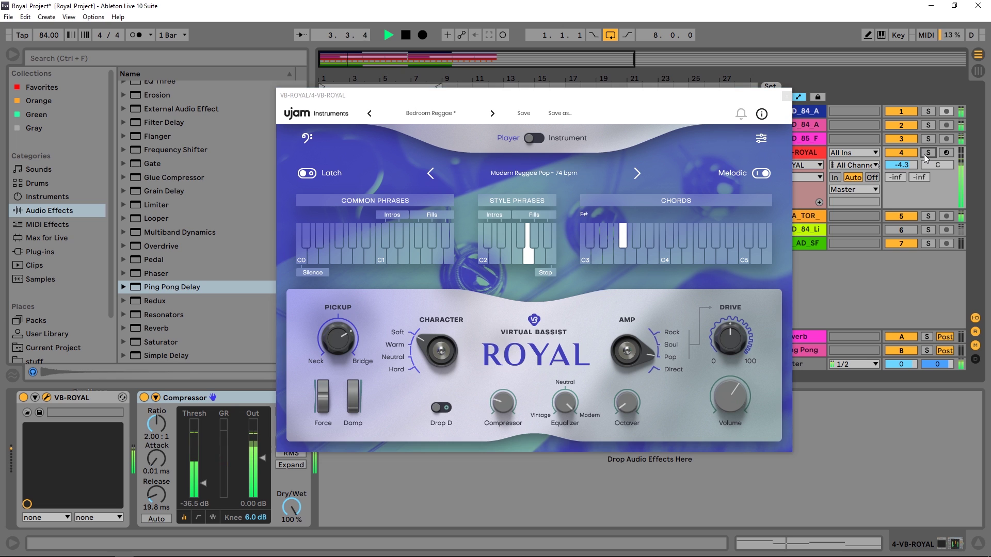
key("space")
Move the plugin window aside to view the bass clip's notes, and bring it back over the arrangement
left_click_drag(513, 98, 678, 98)
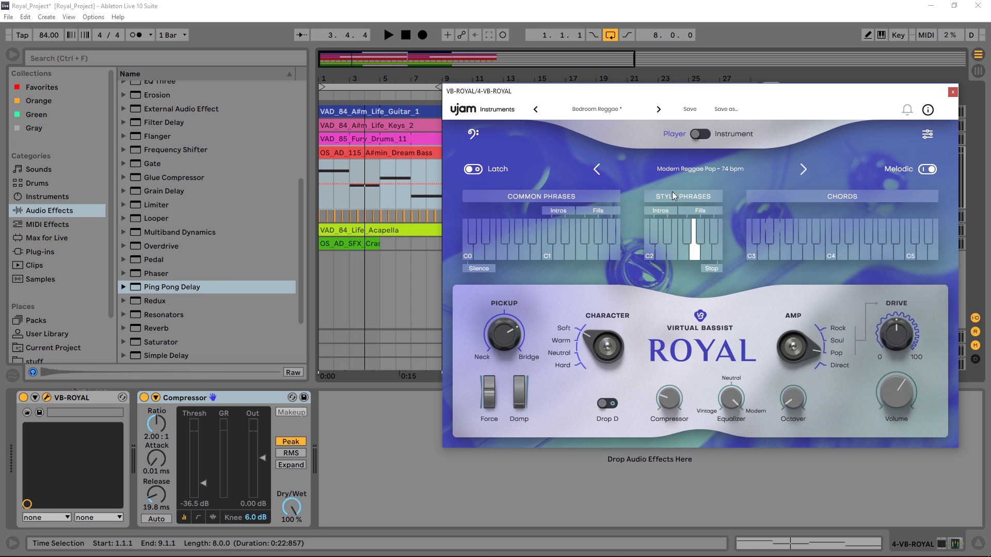
left_click_drag(694, 98, 518, 90)
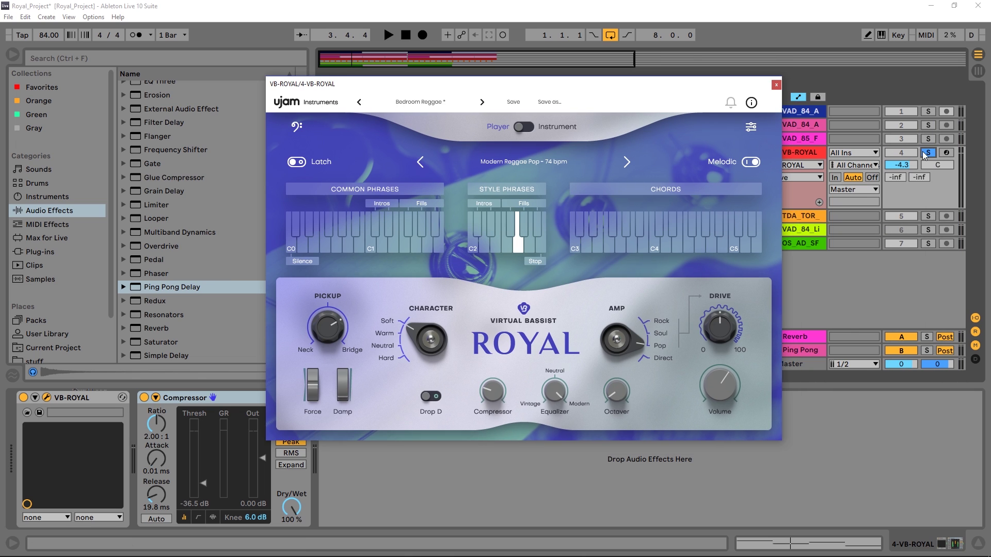
left_click_drag(445, 88, 471, 91)
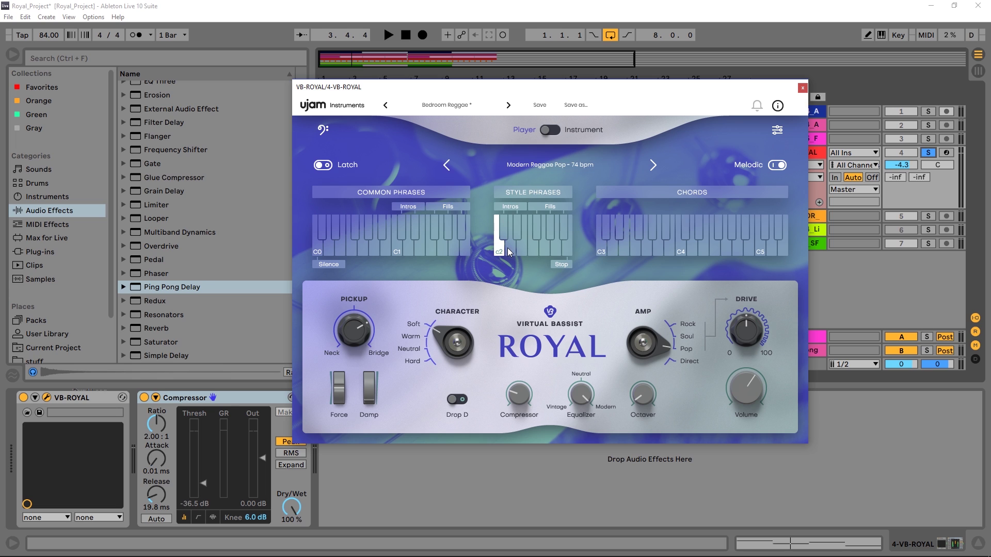
Audition the C2 and D2 style phrases and set the VB-ROYAL track volume to -2.4
key("space")
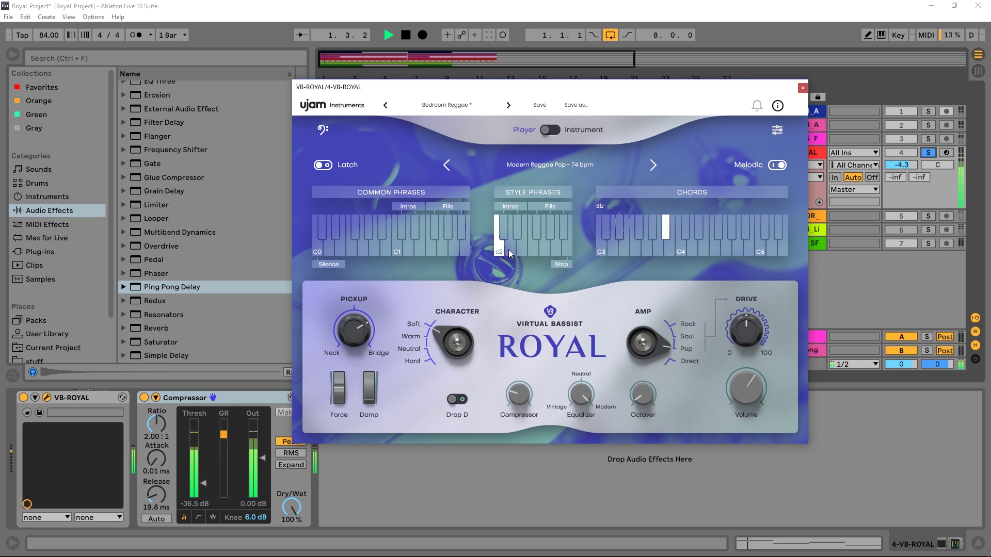
left_click(511, 250)
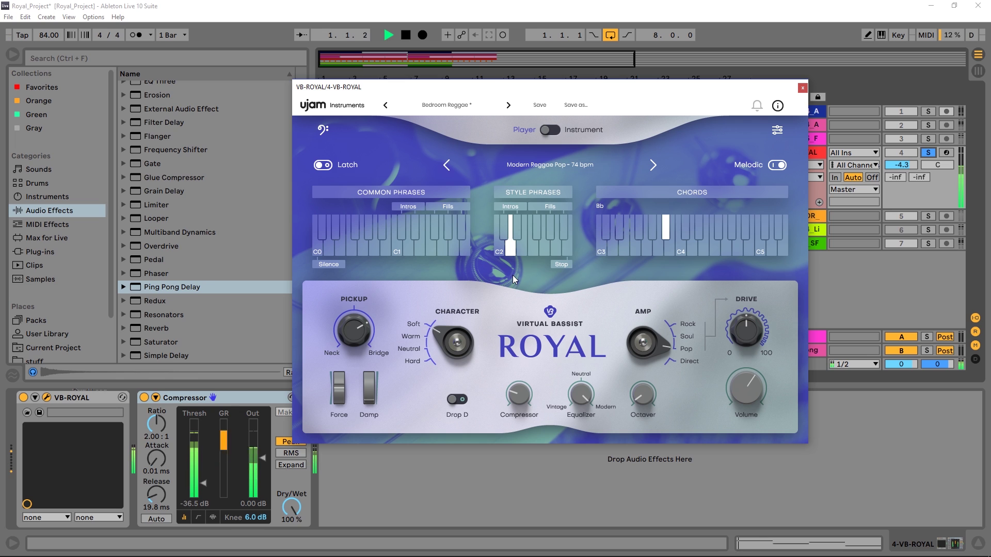
left_click_drag(901, 165, 901, 156)
key("space")
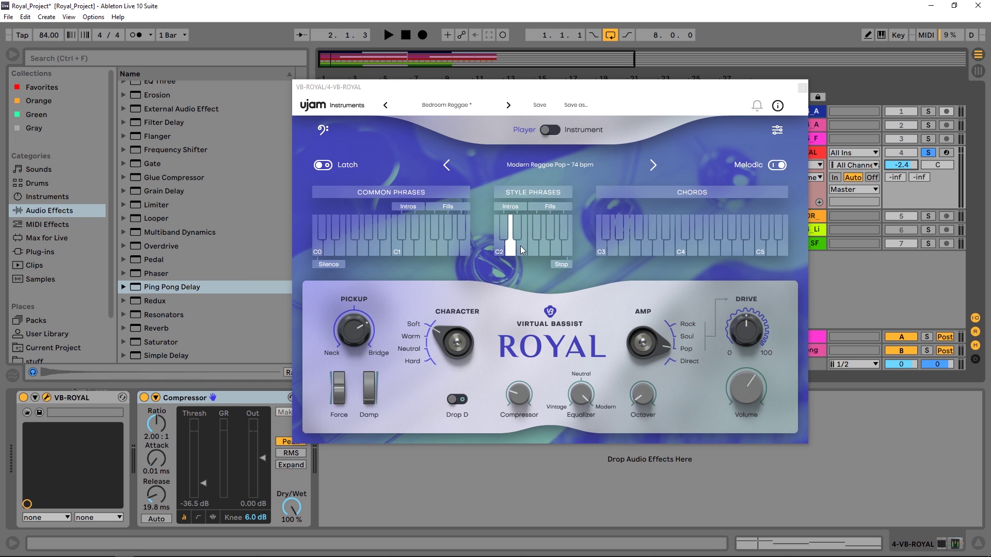
Audition the E2, F2 and G2 style phrases with the soloed bass track
left_click(522, 248)
key("space")
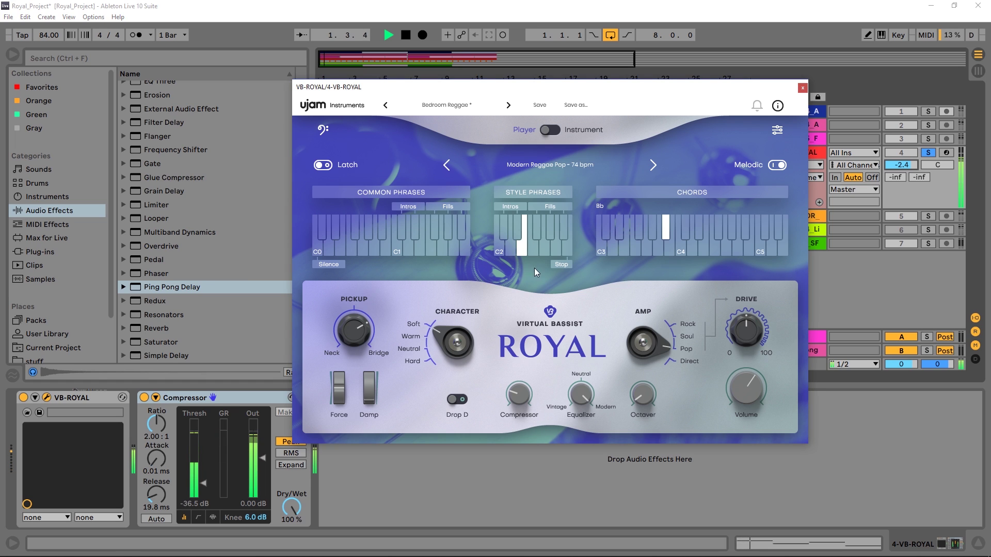
key("space")
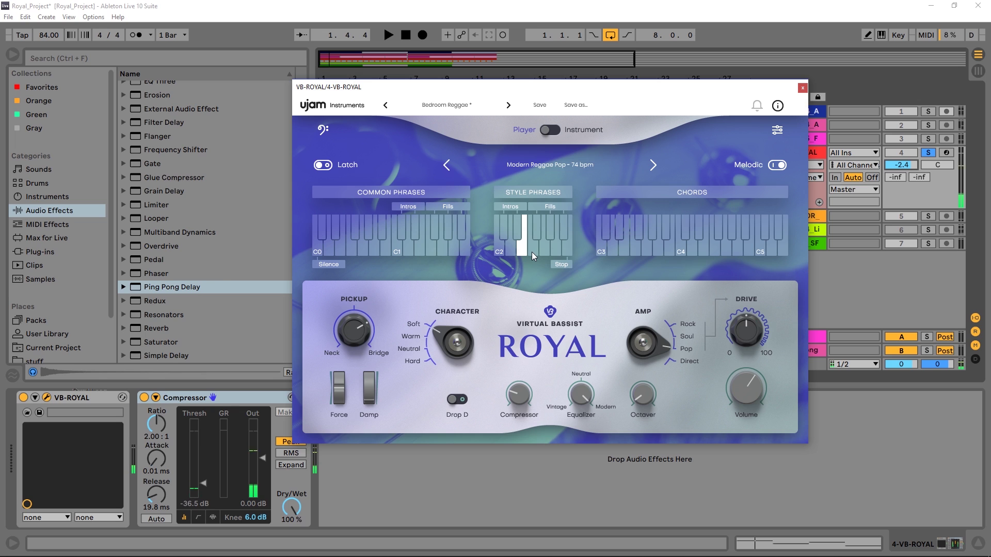
left_click(532, 252)
key("space")
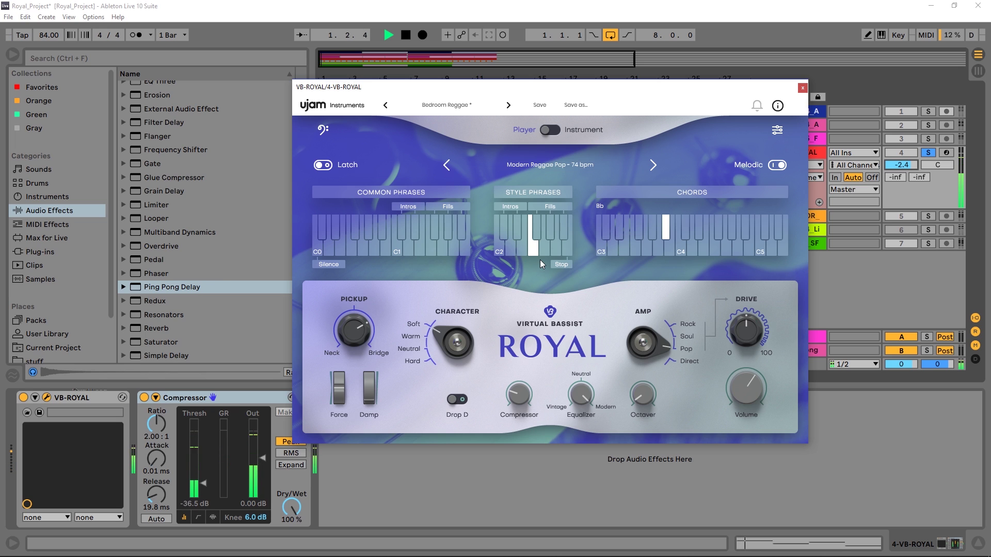
left_click(544, 249)
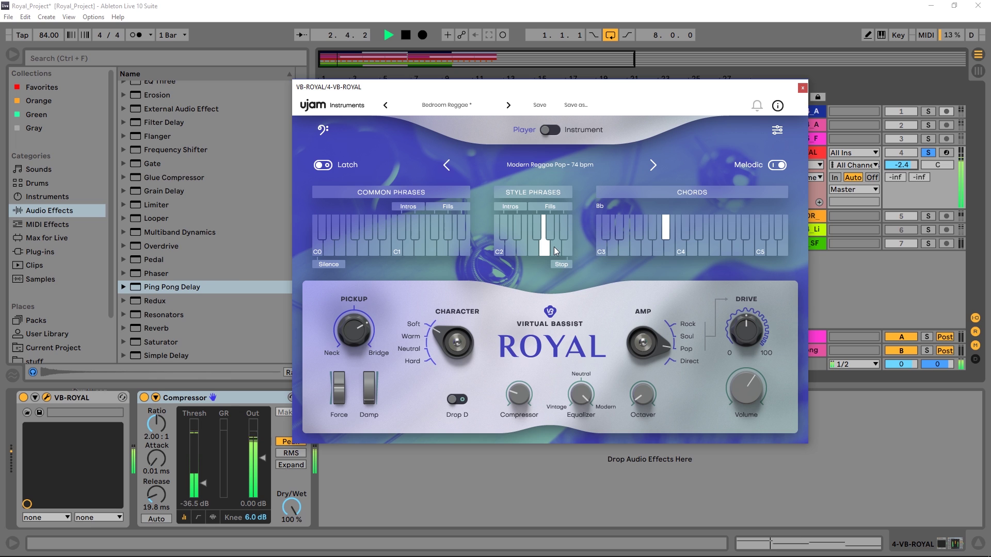
key("space")
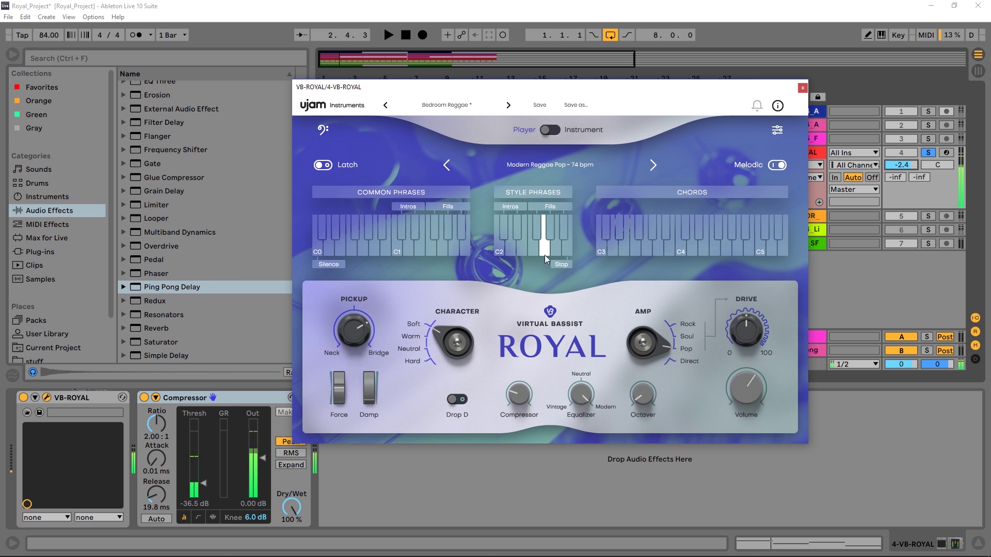
Bypass the Compressor on the bass track and audition the A2 style phrase
left_click(145, 398)
left_click(555, 252)
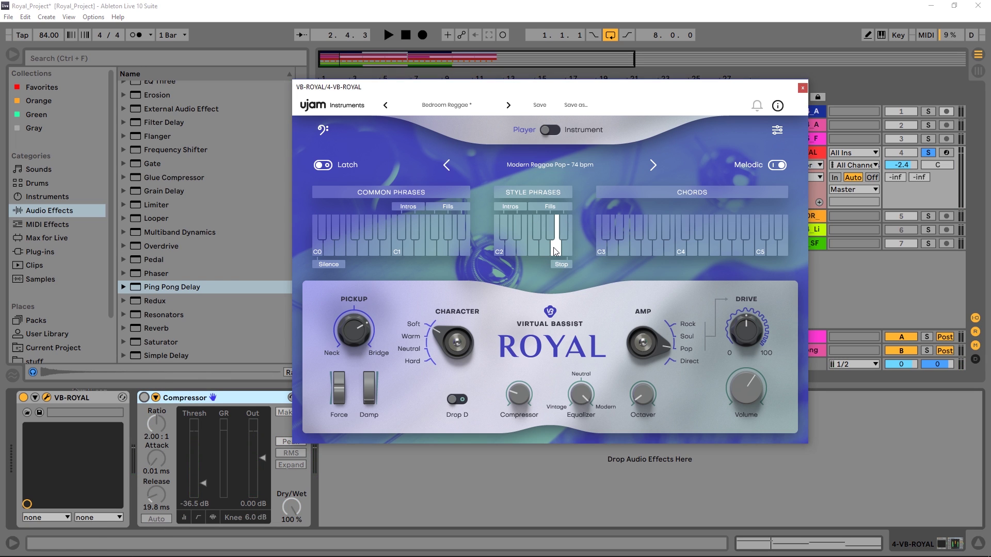
key("space")
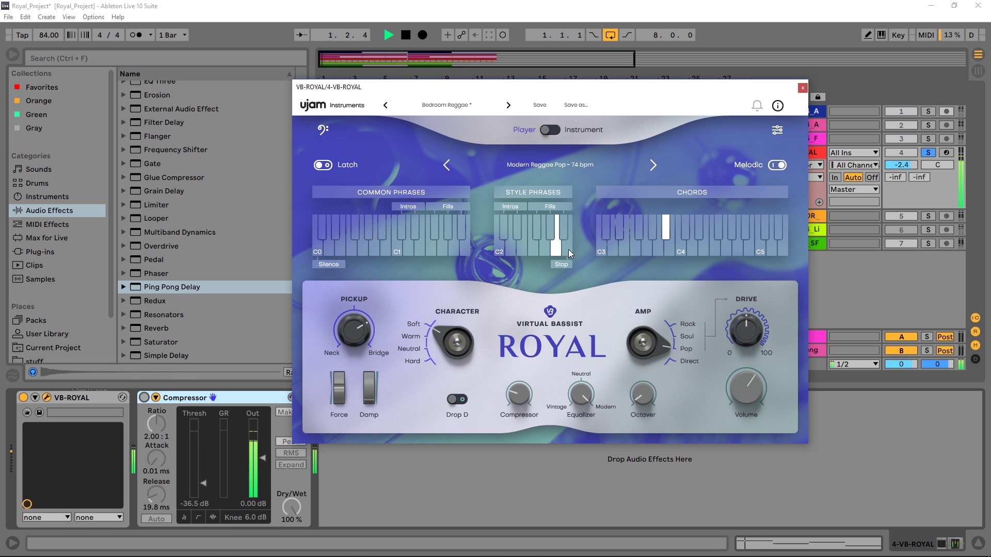
key("space")
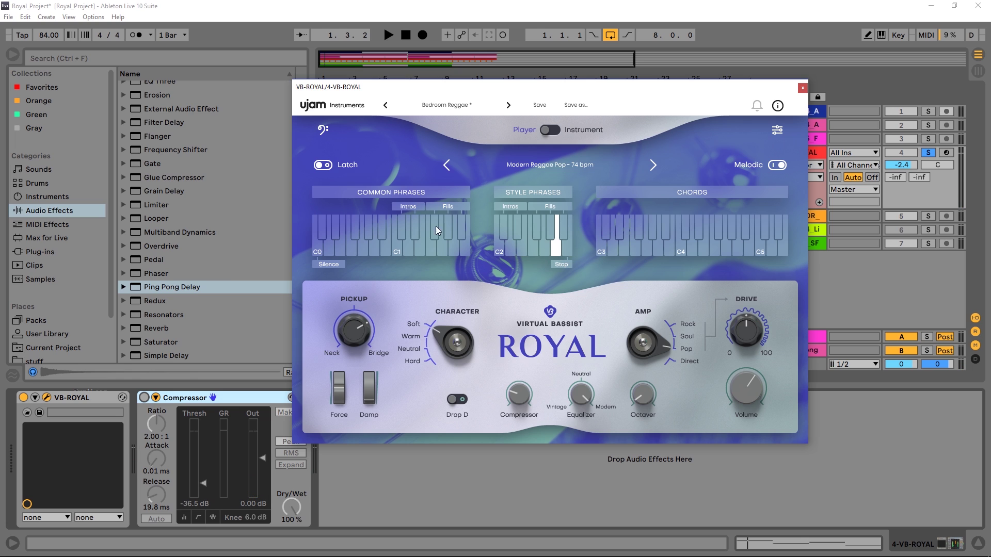
Select the C2 style phrase and trigger it with the C3 chord key
left_click(497, 254)
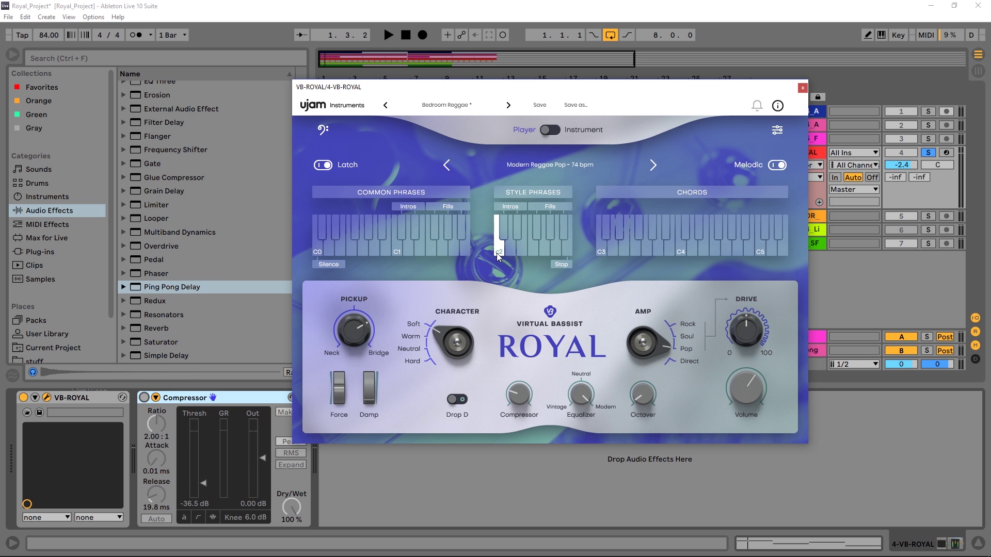
left_click(601, 252)
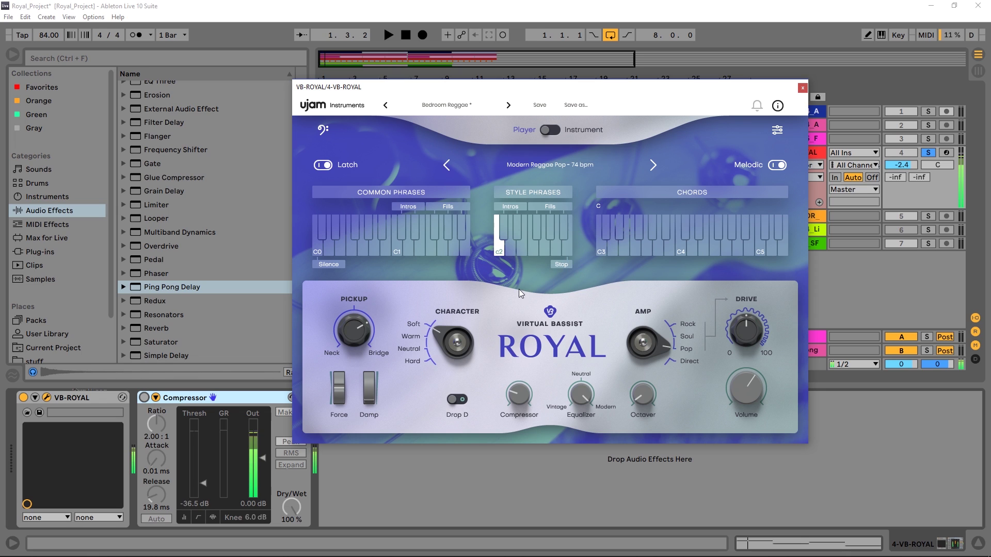
Stop the running style phrase and turn off Latch in the Virtual Bassist player
left_click(566, 255)
left_click(323, 165)
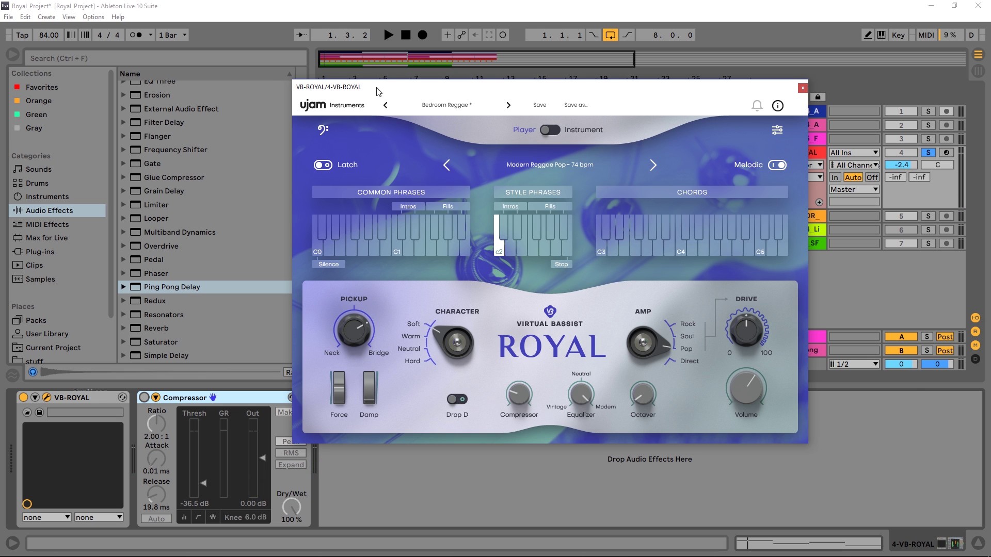
mouse_move(379, 92)
left_mouse_down()
mouse_move(466, 109)
mouse_move(389, 90)
left_mouse_up()
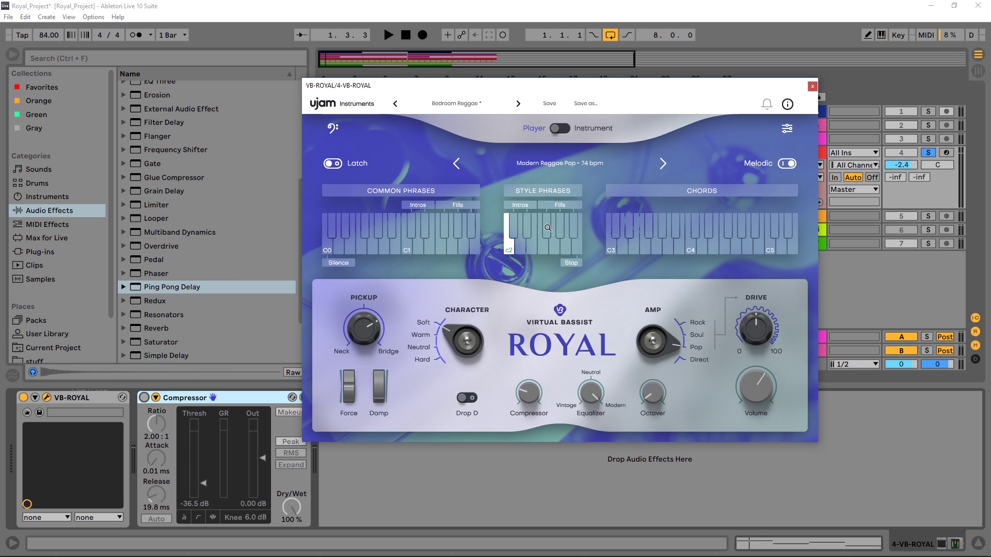
Audition the F#2 fill among the style phrases, then play the soloed bass track in the arrangement and stop it
left_click(546, 232)
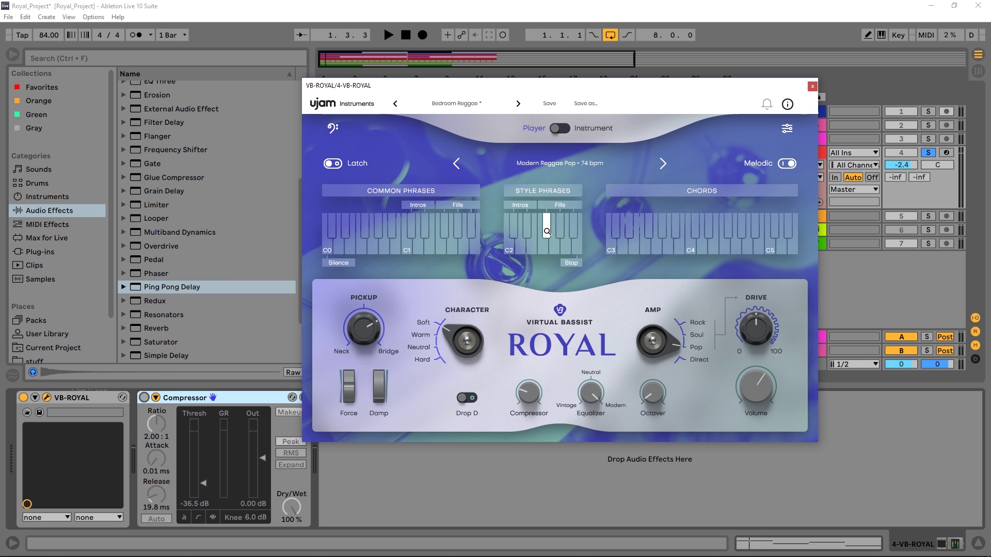
key("space")
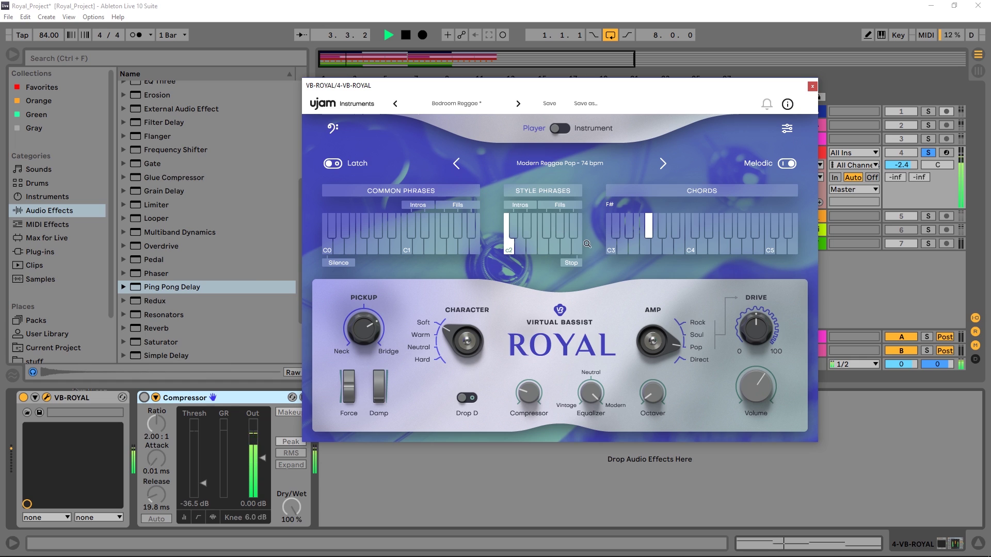
key("space")
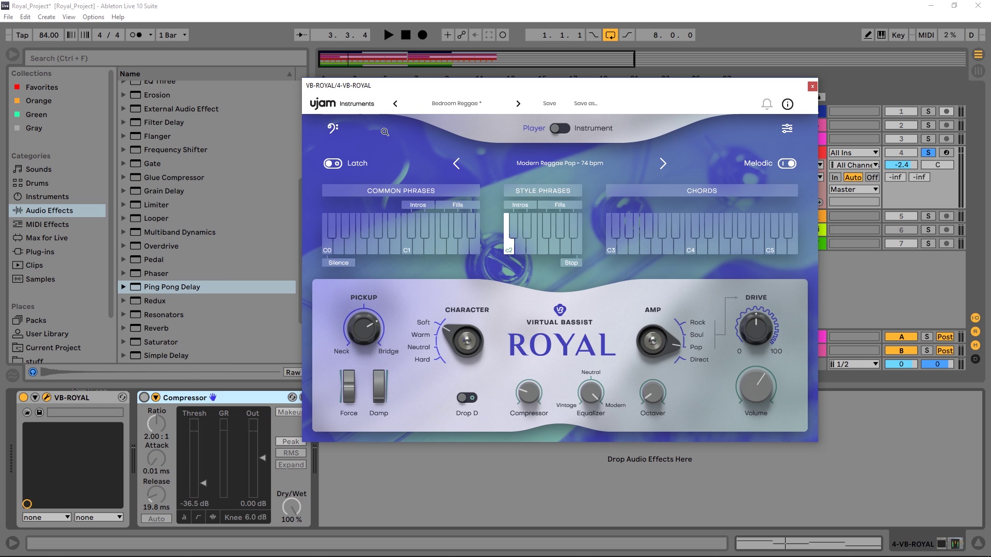
Open the first Dream Bass clip on the VB-ROYAL track and draw a one-bar D2 note at bar 1
left_click(811, 88)
double_click(373, 152)
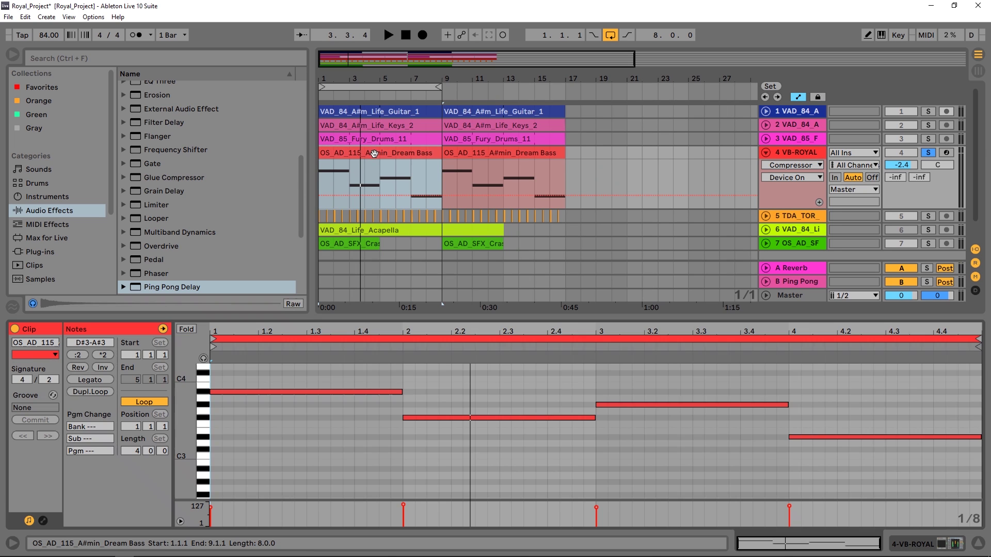
scroll(423, 481, "down", 3)
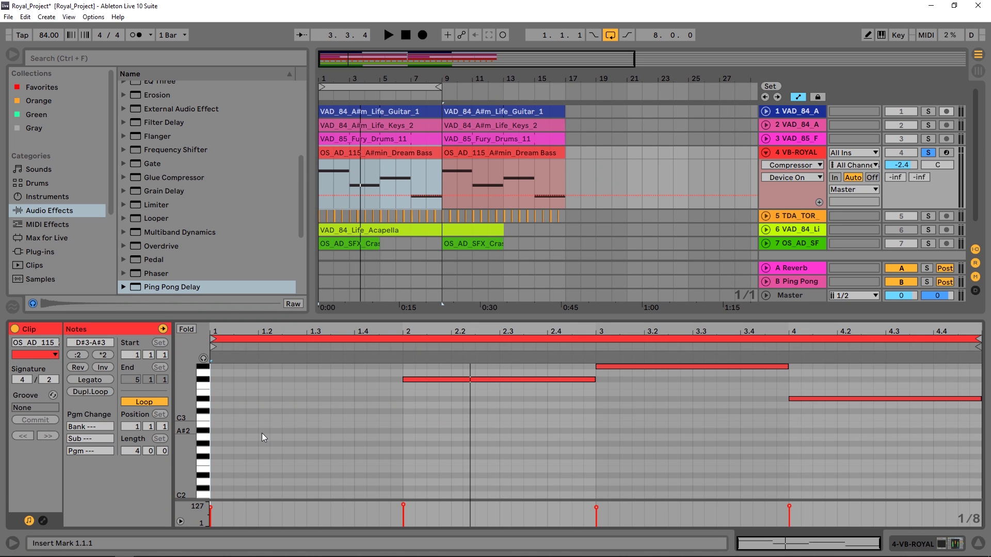
key("b")
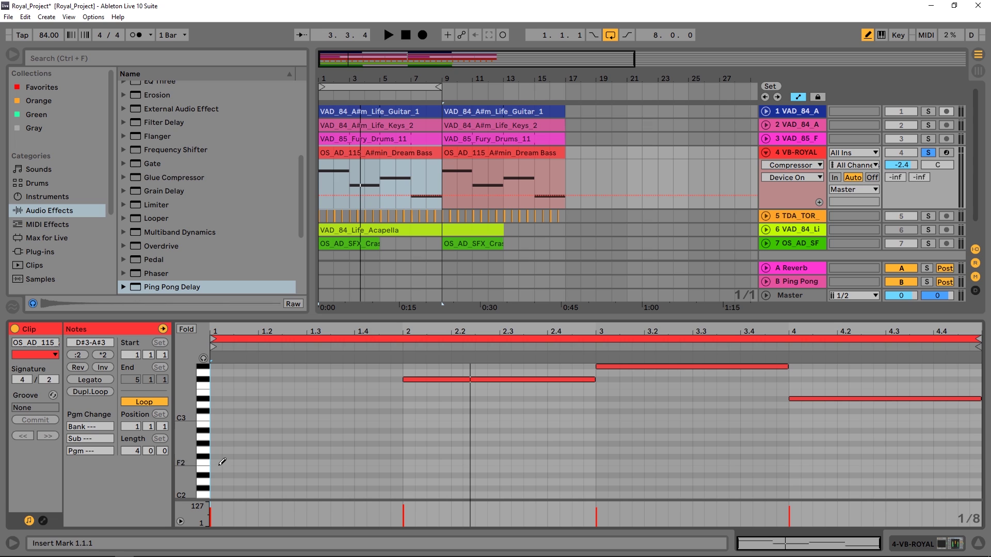
left_click(218, 482)
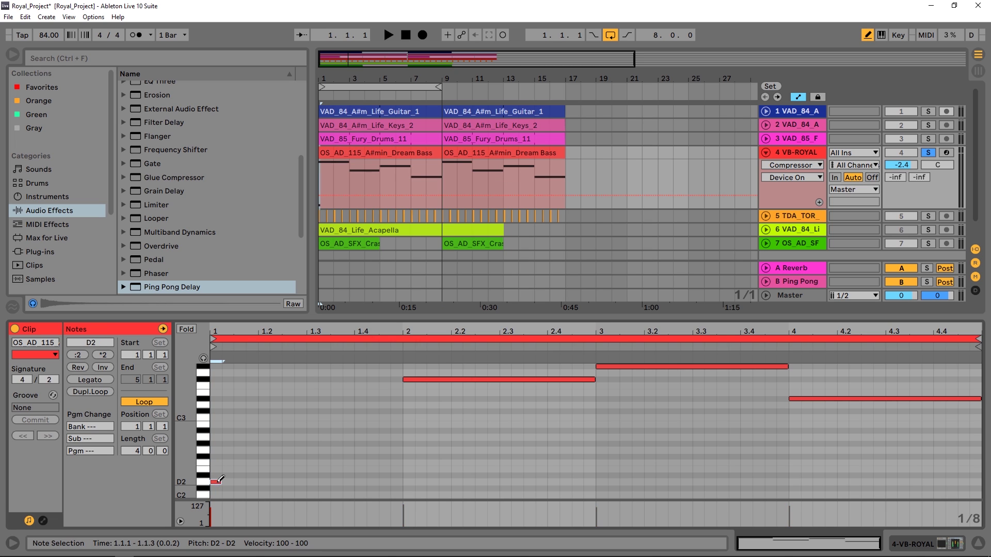
left_click_drag(222, 482, 402, 482)
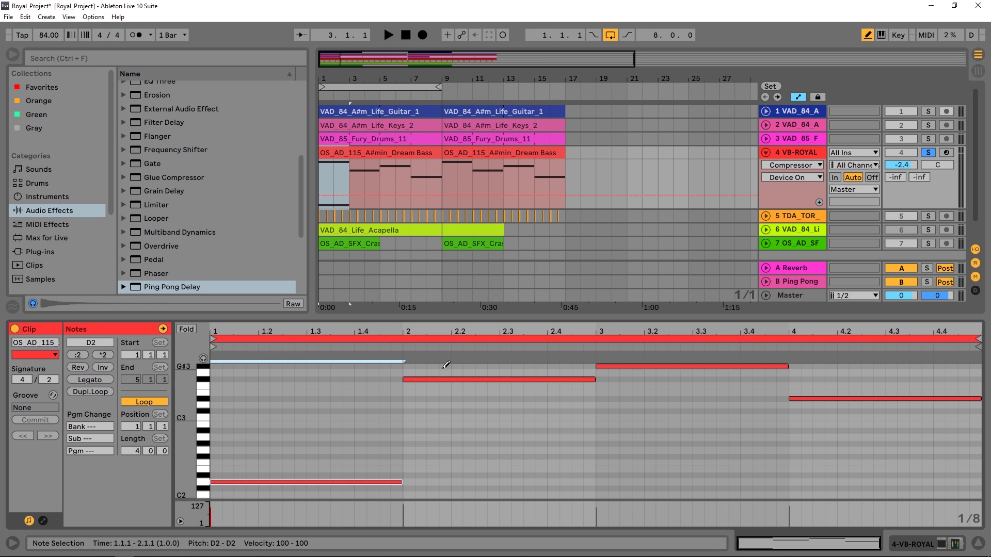
Unsolo the bass track and, with the arrangement playing, add one-bar E2 and G2 notes at bars 3 and 4 of the clip
left_click(928, 152)
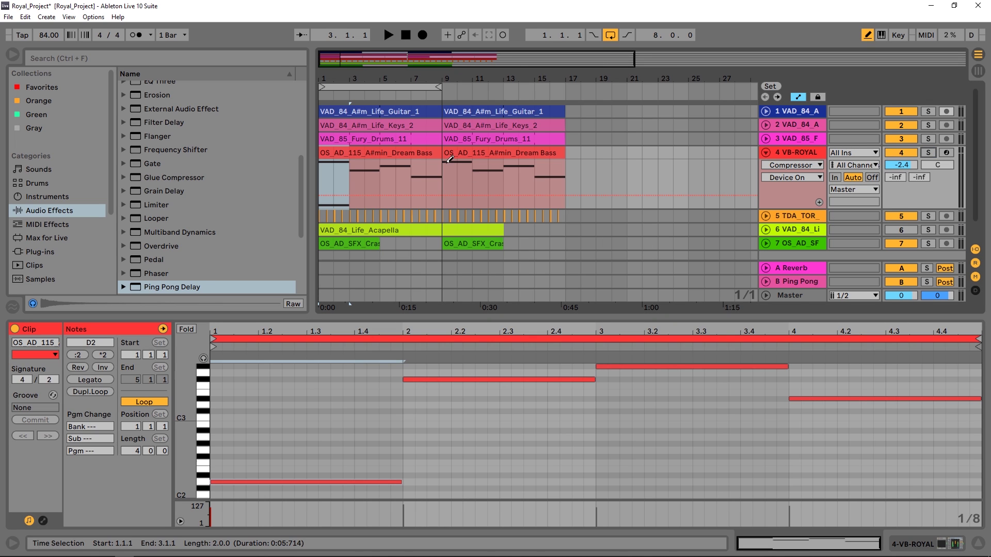
key("space")
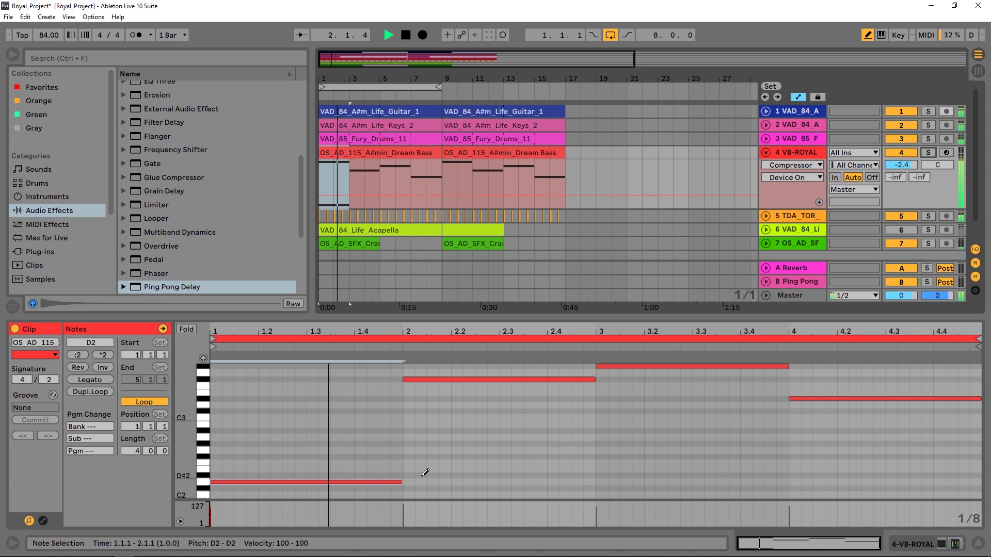
left_click(601, 469)
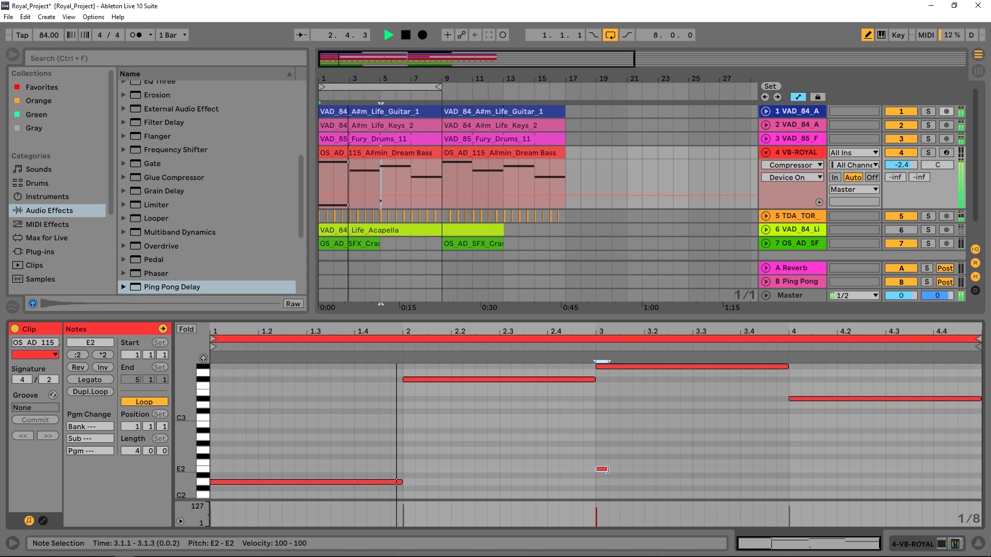
left_click_drag(603, 468, 786, 469)
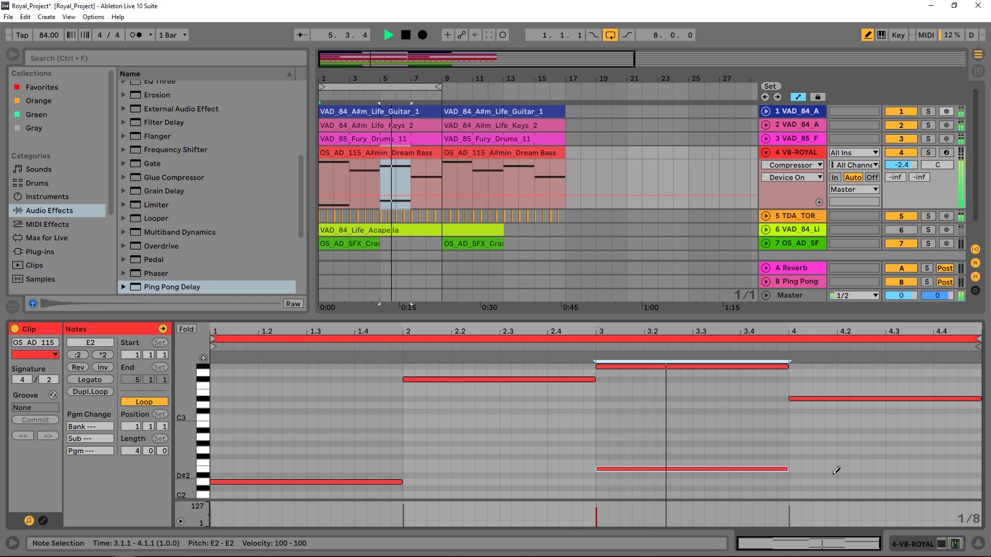
left_click(799, 450)
left_click_drag(811, 450, 980, 448)
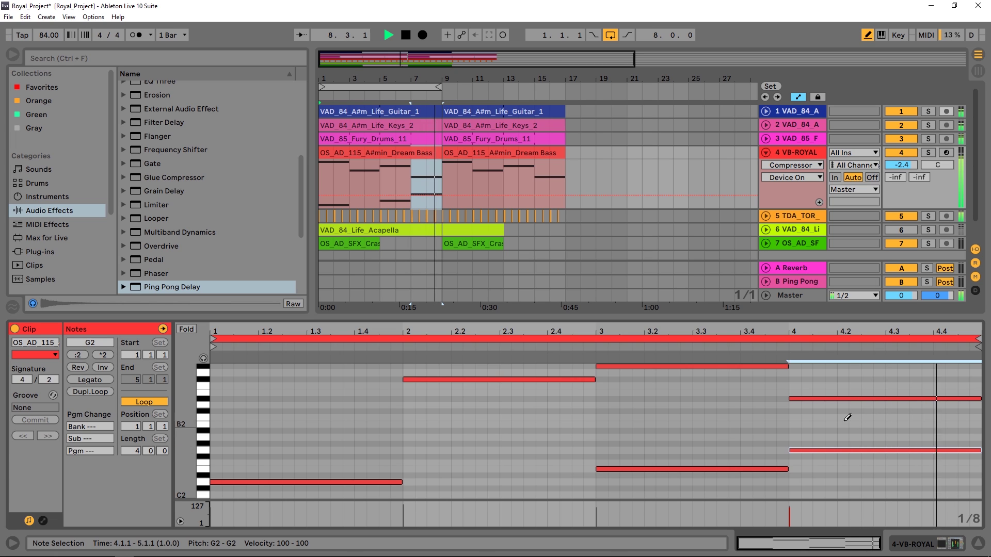
key("space")
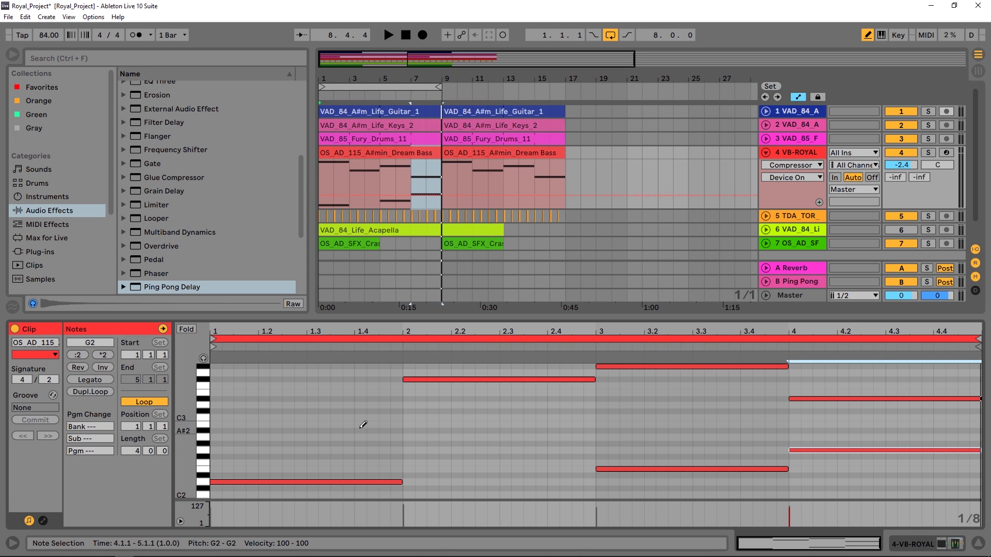
Bring up the VB-ROYAL plugin window and check which style phrase keys trigger fills
left_click(800, 154)
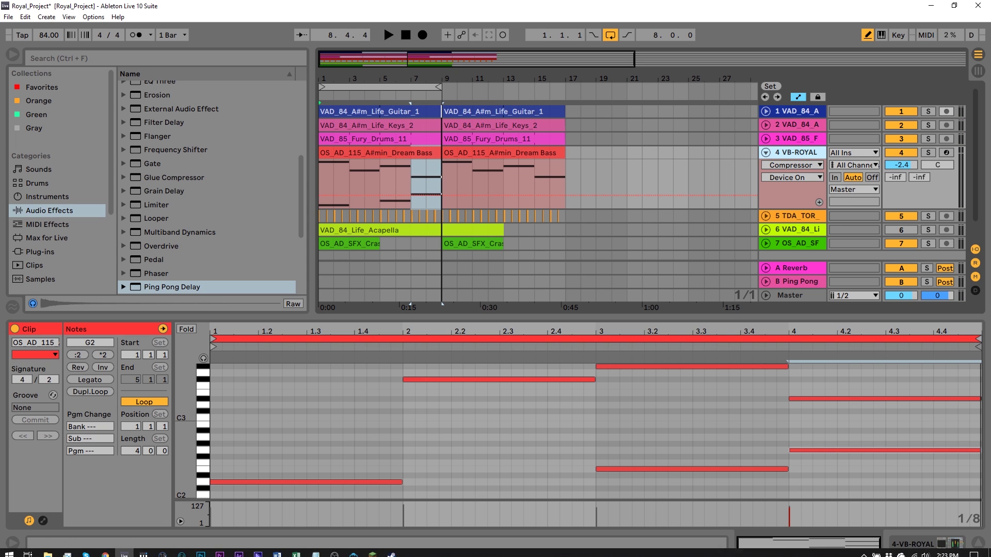
left_click(955, 544)
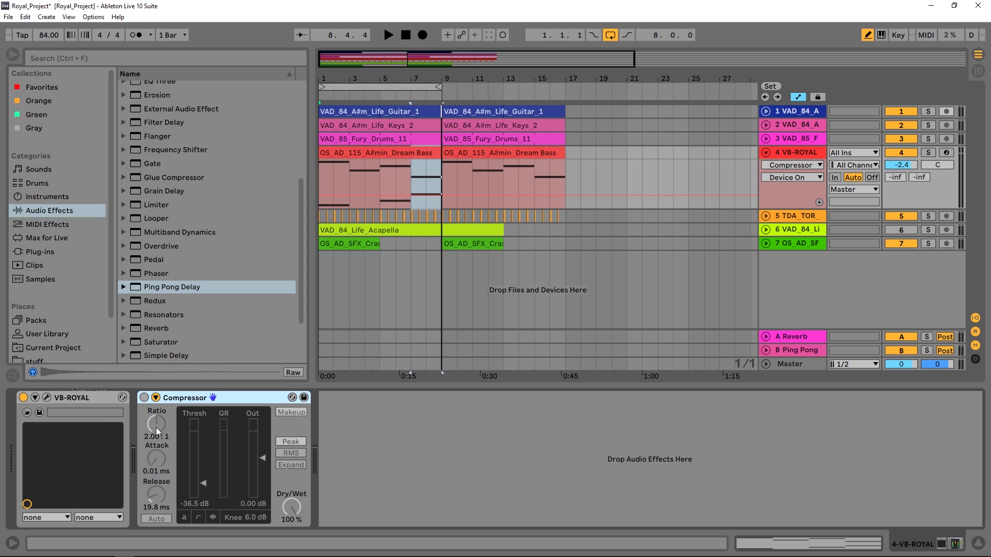
left_click(45, 398)
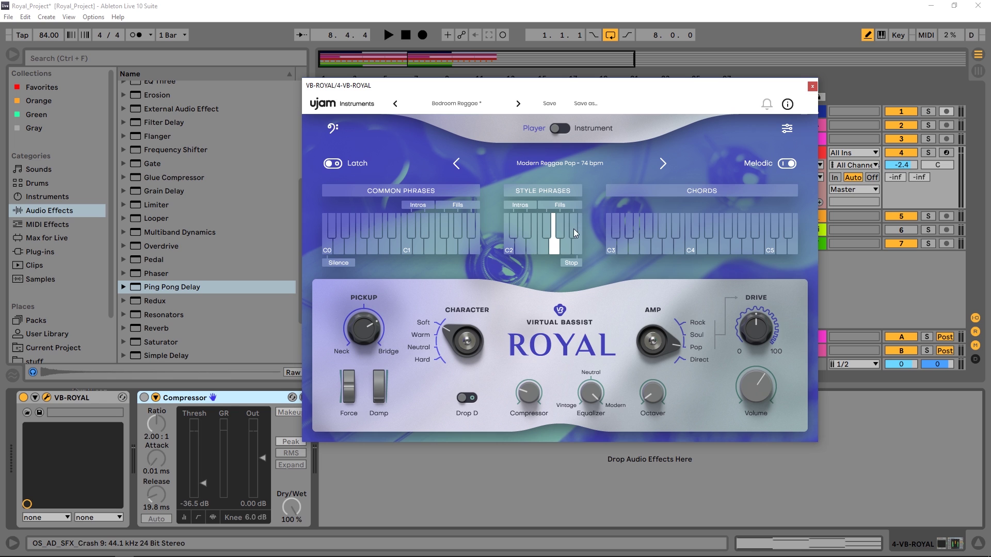
left_click(813, 86)
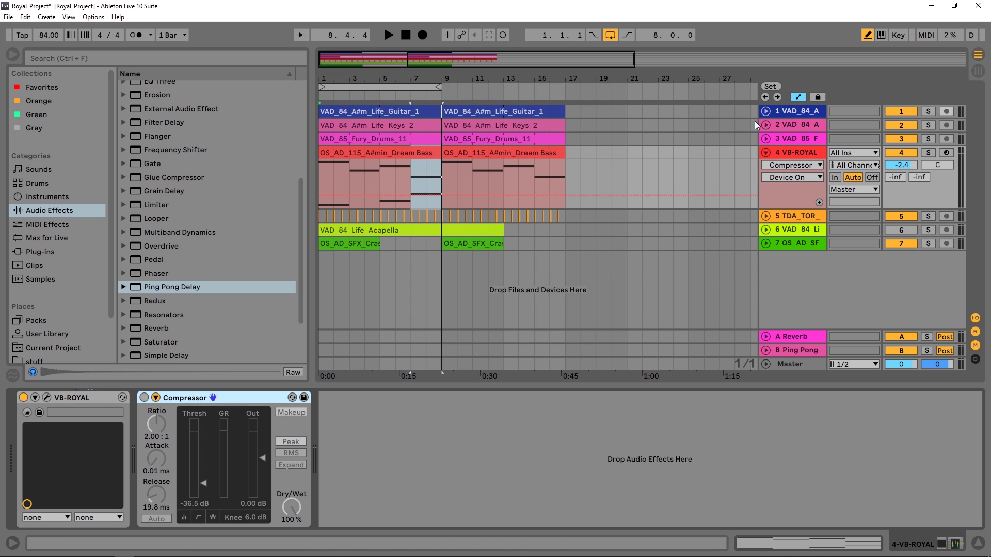
Add one-beat fill notes G#2, F#2, G#2 and A#2 on beat 4 of bars 1 to 4 in the bass clip and play the arrangement
double_click(381, 155)
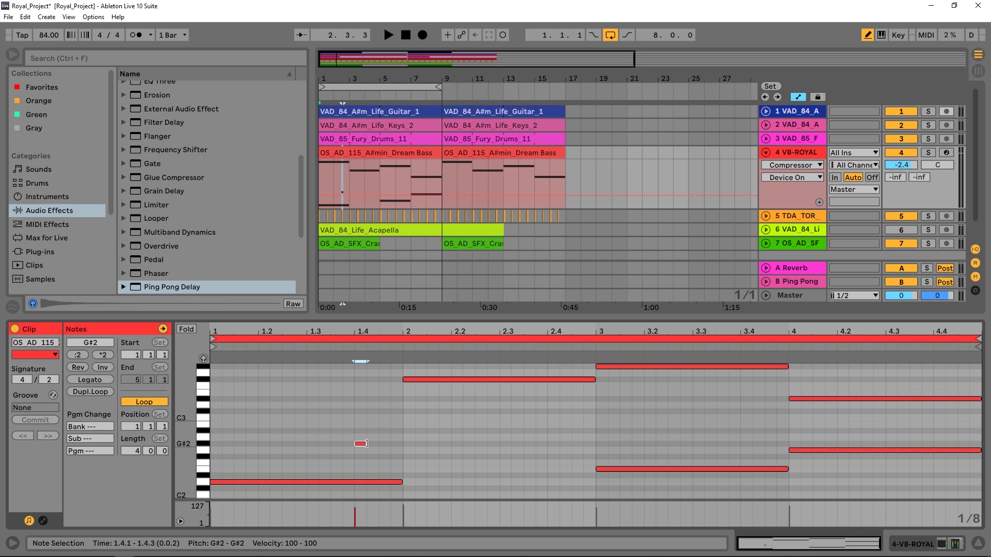
left_click(366, 443)
left_click(552, 455)
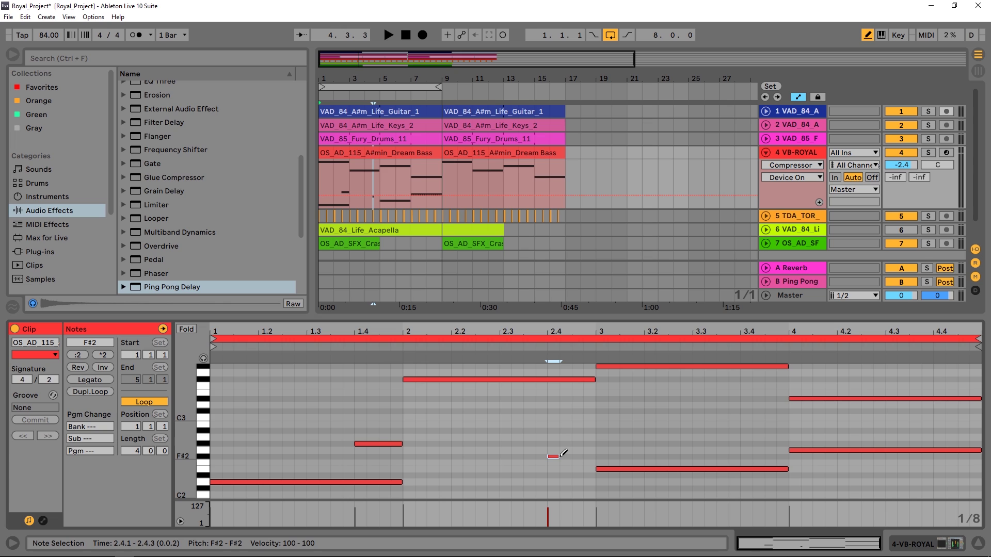
left_click_drag(562, 454, 954, 431)
key("b")
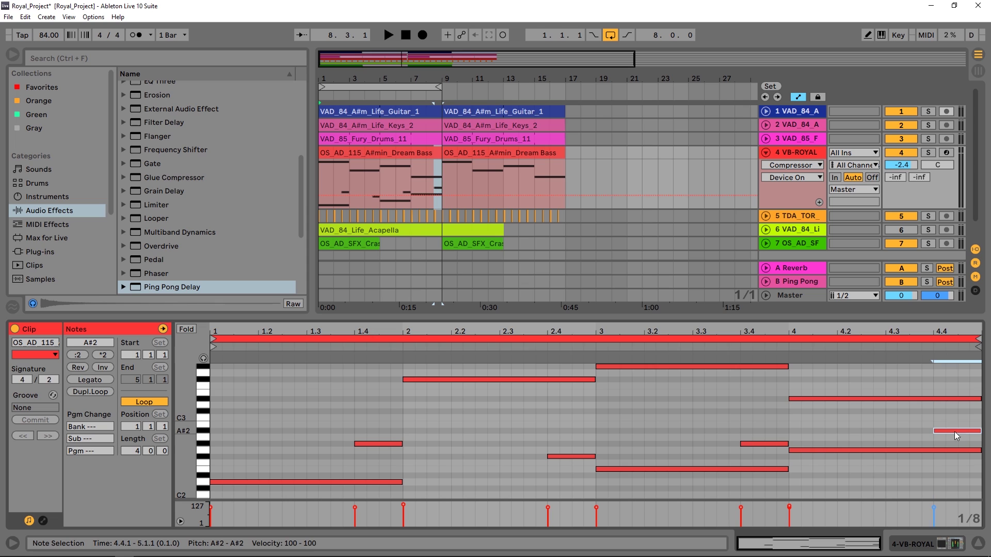
key("space")
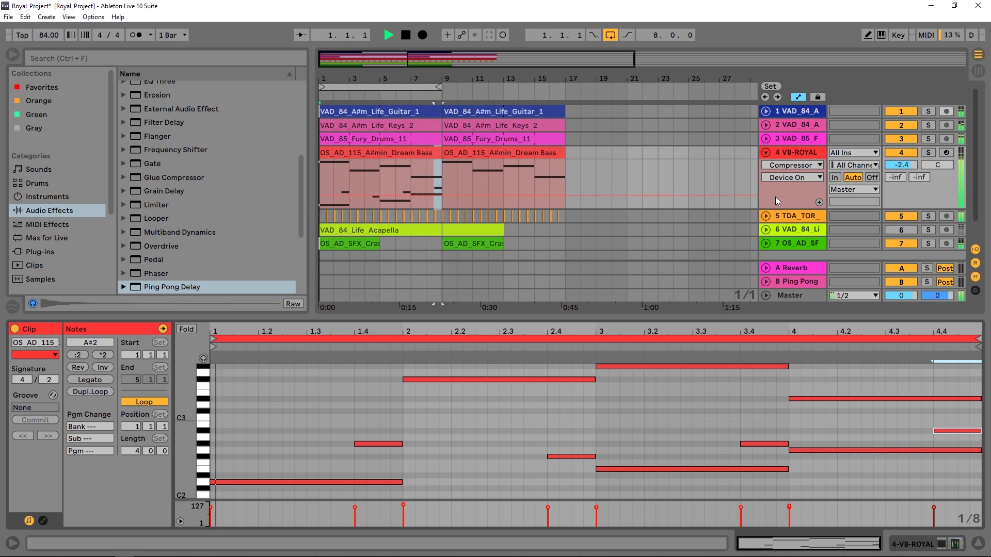
key("space")
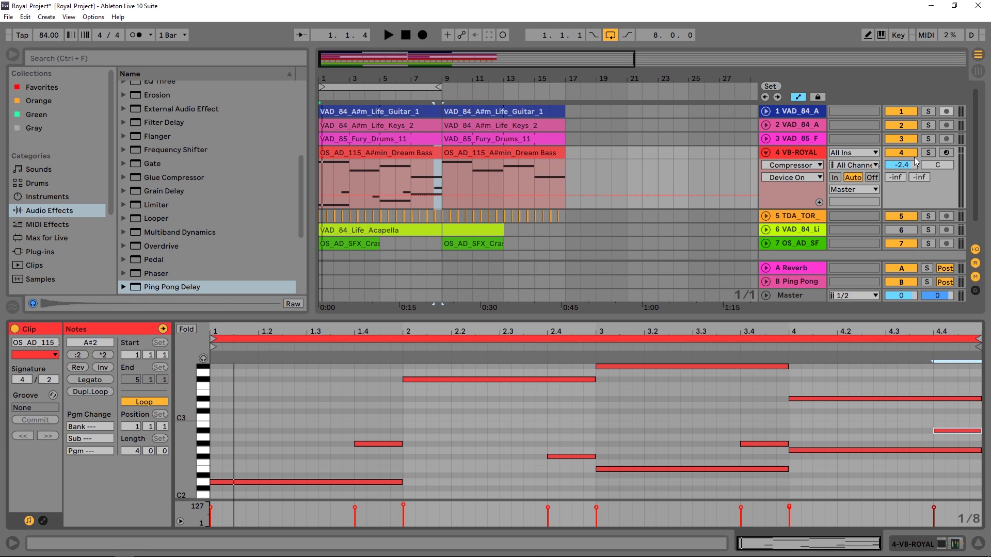
Change the plugin's style to 90s Reggae Pop - 74 bpm and play the arrangement with it
left_click(815, 208)
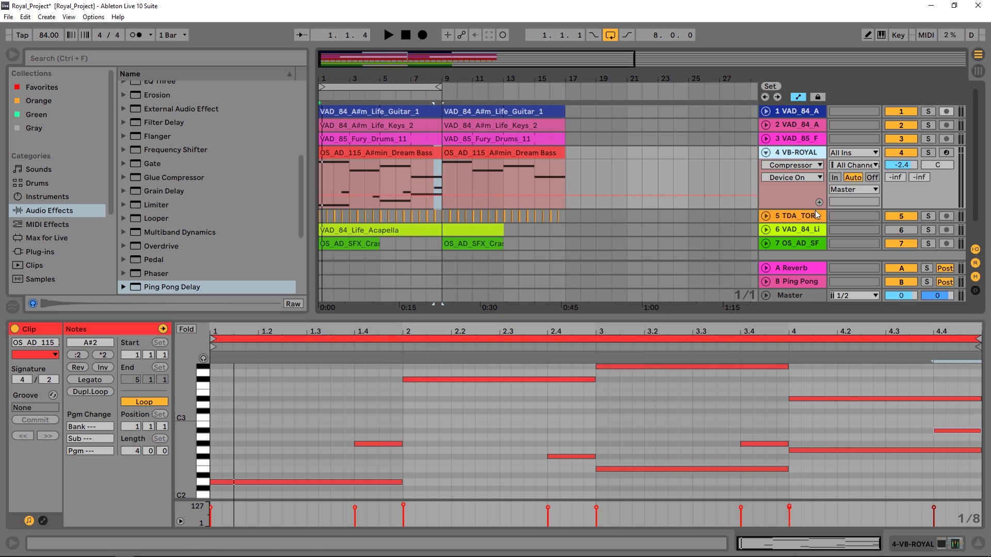
left_click(955, 544)
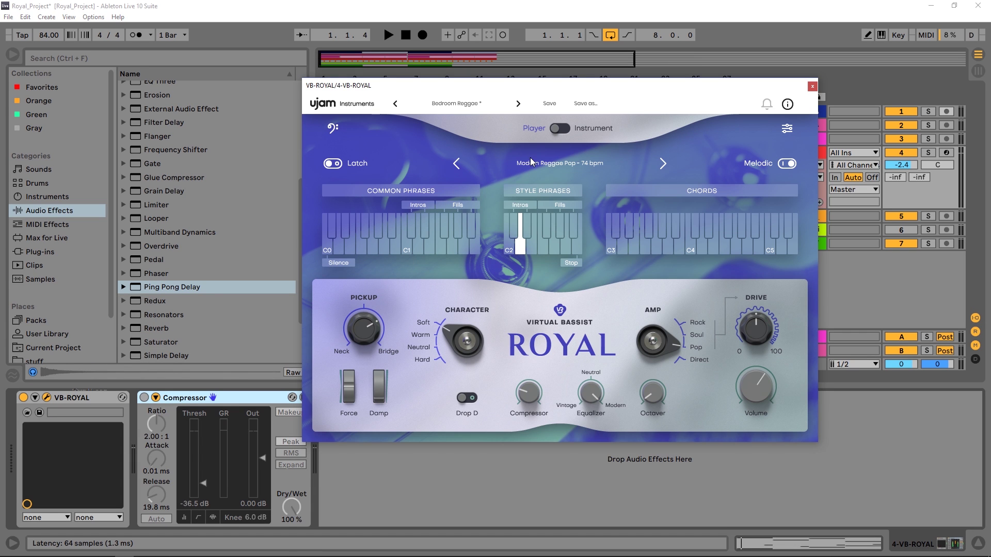
left_click(553, 164)
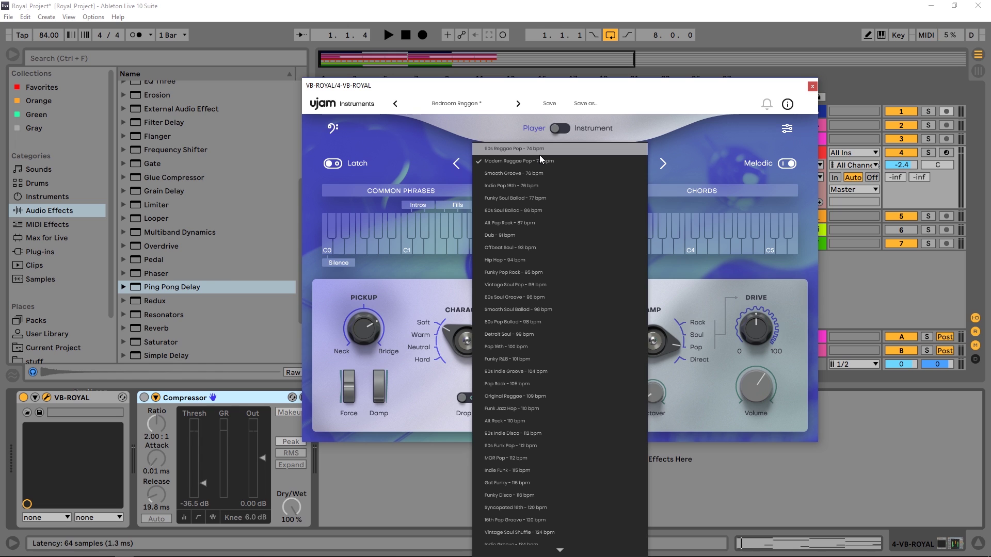
left_click(705, 291)
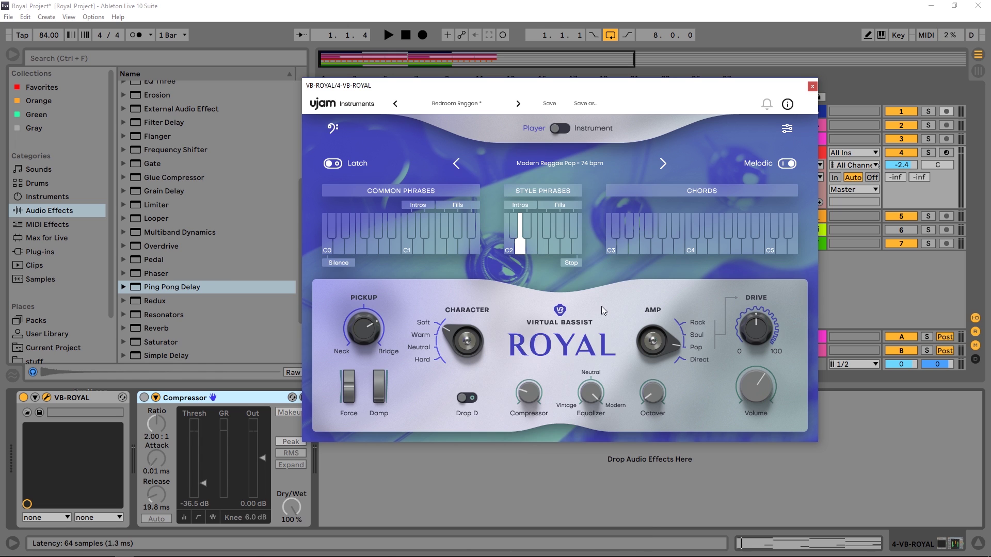
left_click(546, 162)
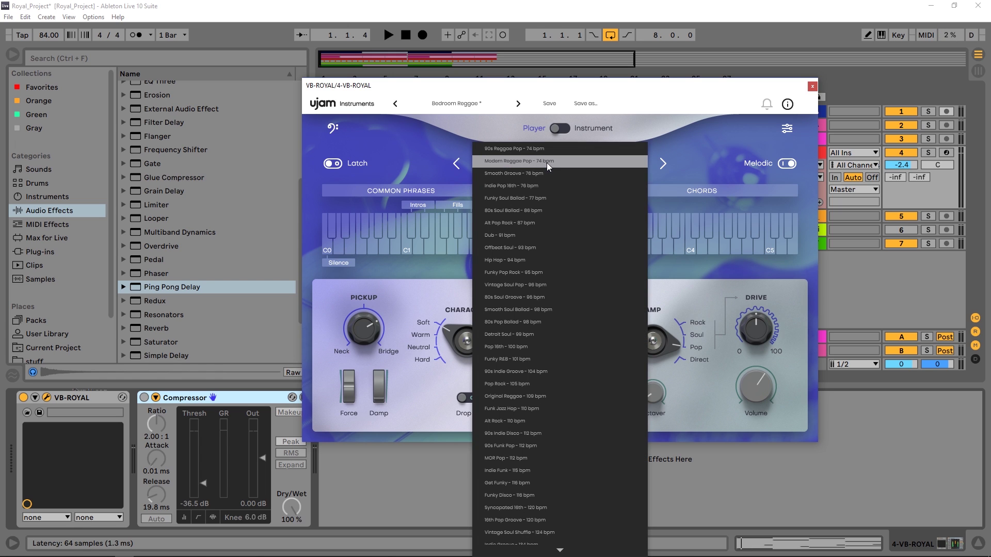
left_click(503, 150)
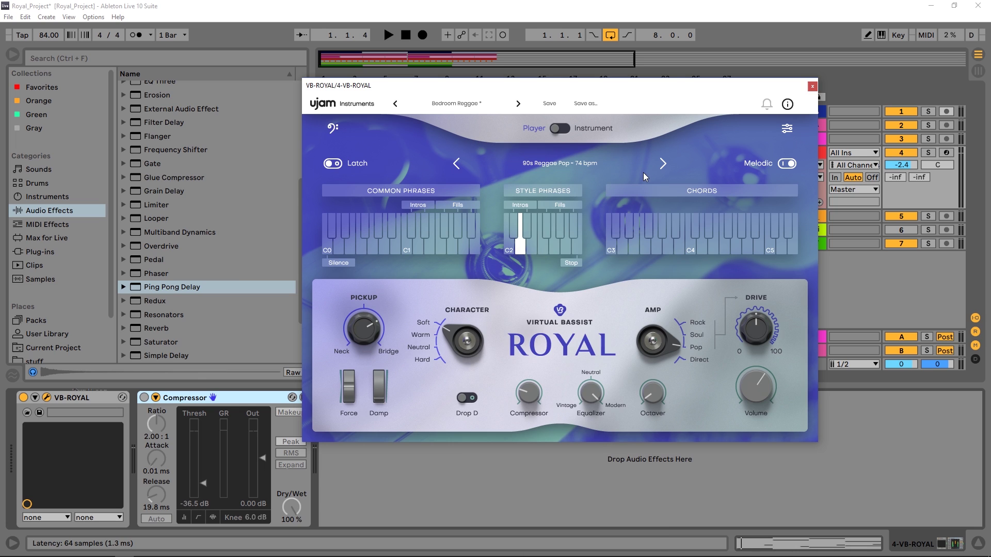
key("space")
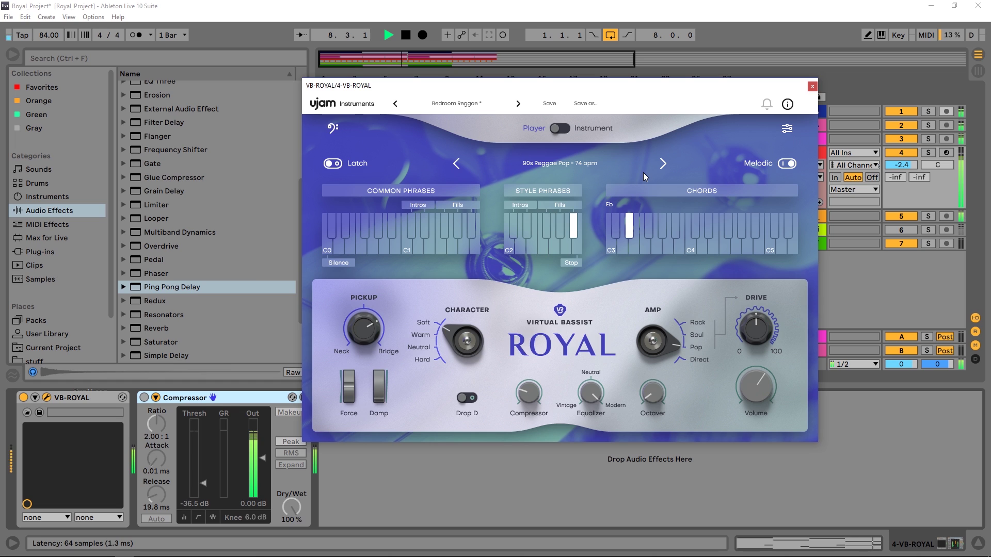
key("space")
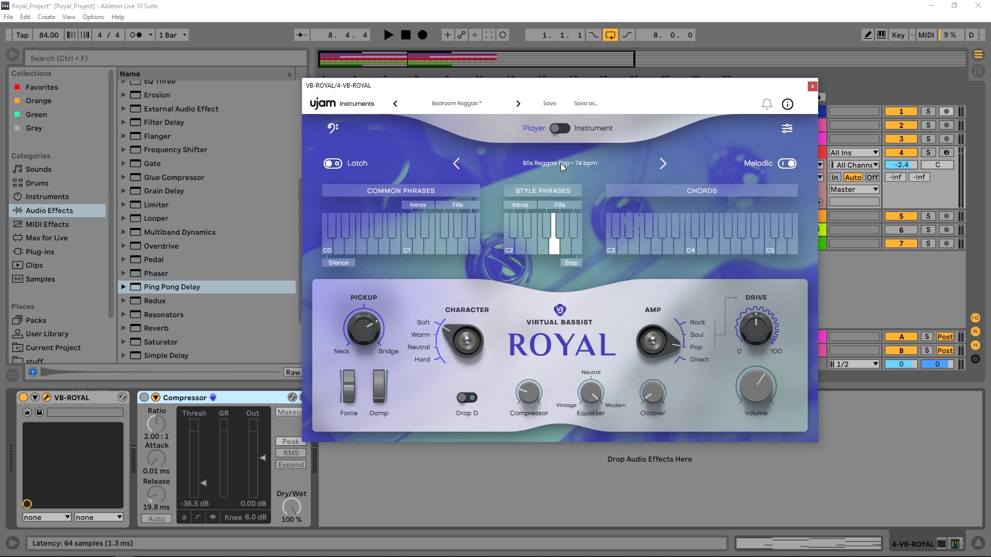
Load the Classic Reggae preset from the Reggae & Ska factory presets
left_click(443, 103)
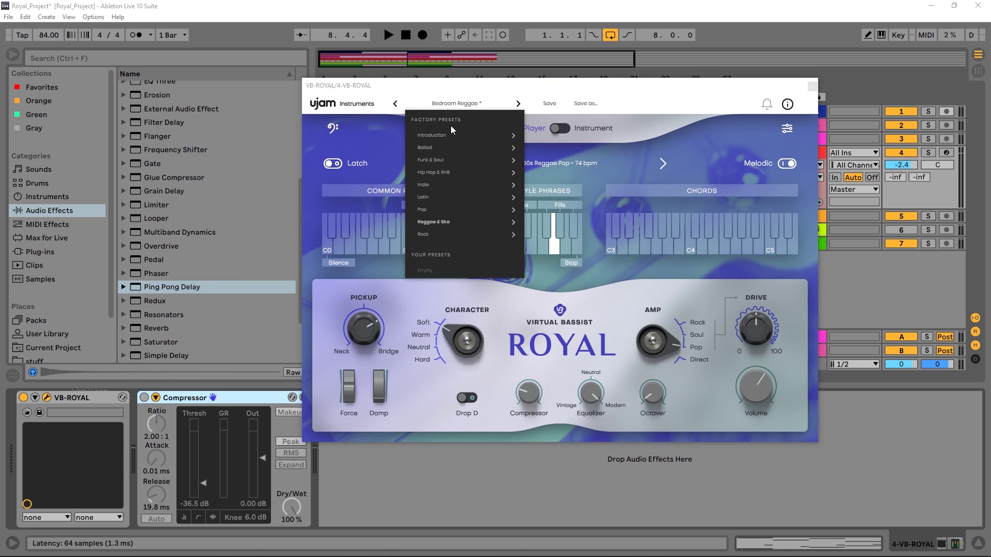
mouse_move(420, 225)
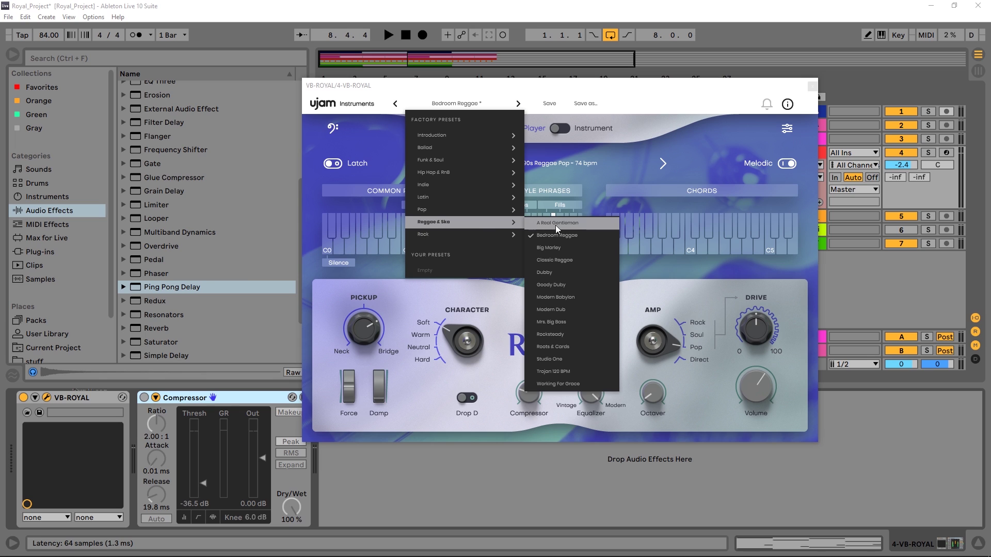
left_click(569, 260)
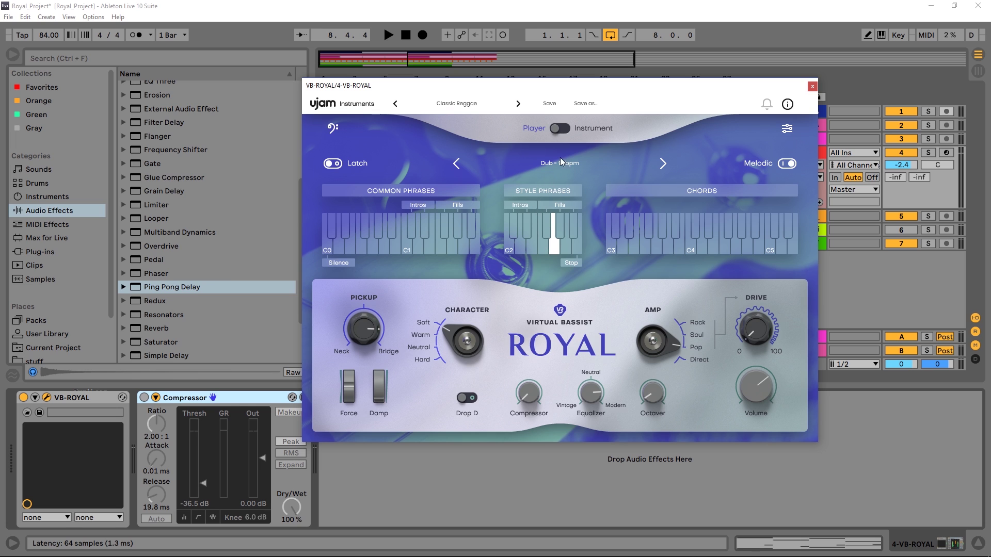
Load the Rocksteady preset from the Reggae & Ska factory presets and play the arrangement with it
left_click(444, 104)
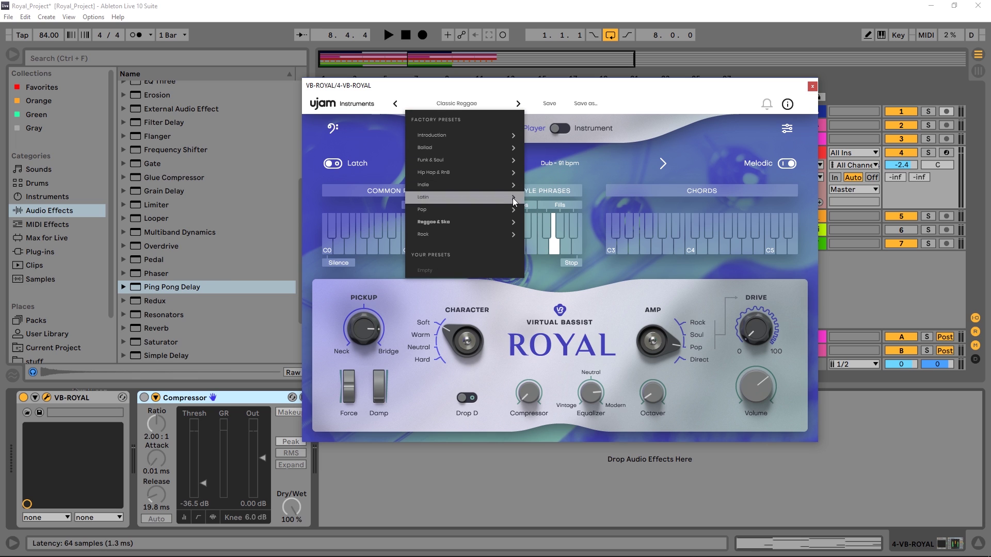
mouse_move(491, 223)
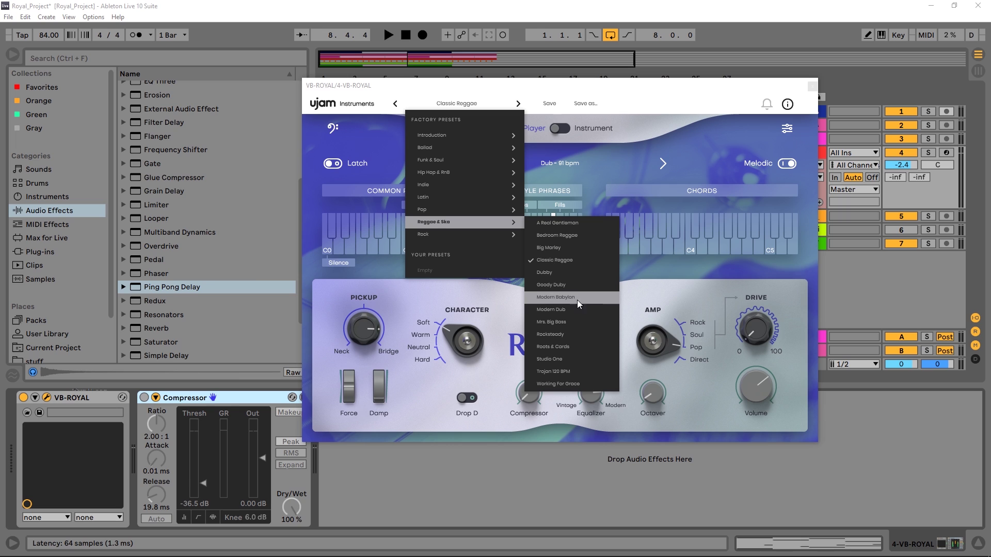
left_click(553, 334)
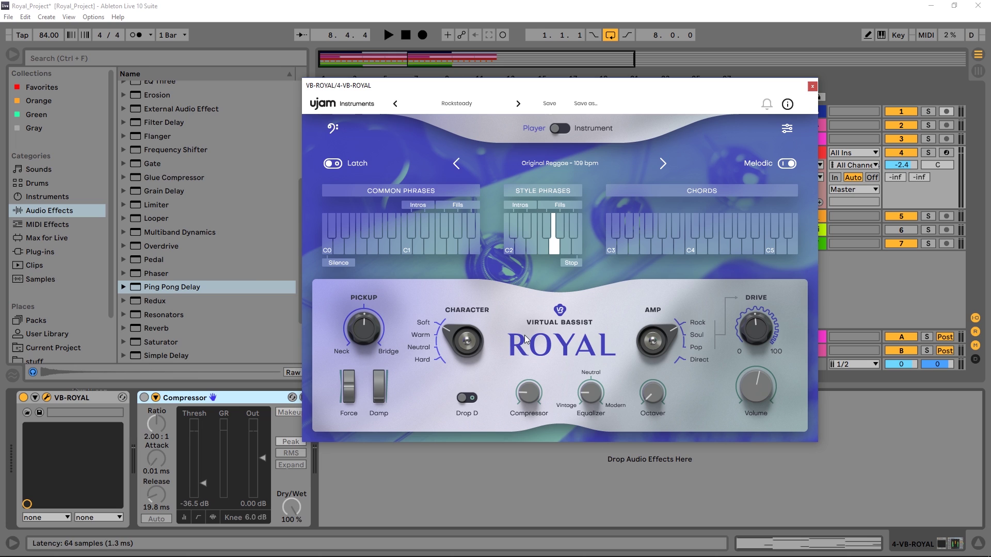
key("space")
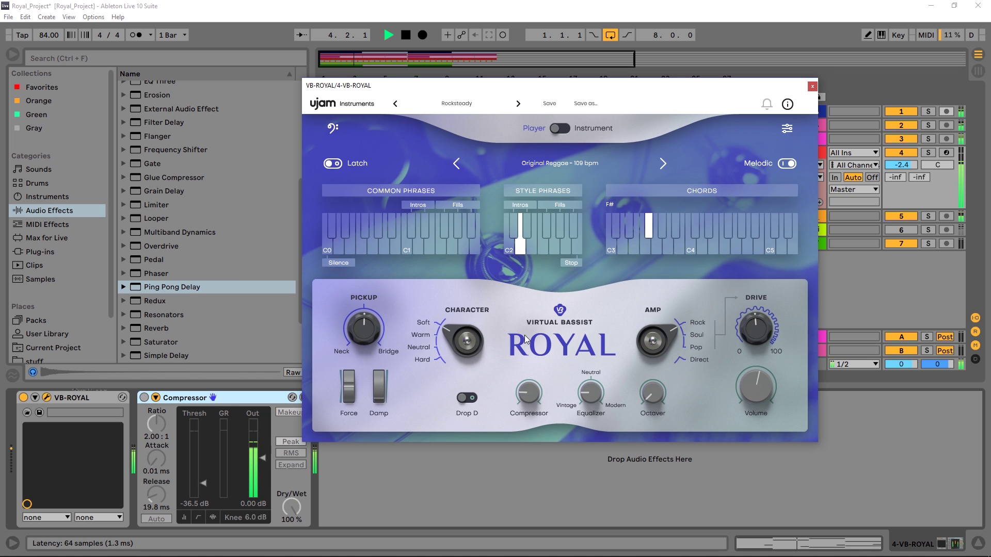
Enable the Compressor on the bass track, set its ratio to 3.32:1 and release to 10.2 ms during playback, and stop the arrangement
left_click(144, 398)
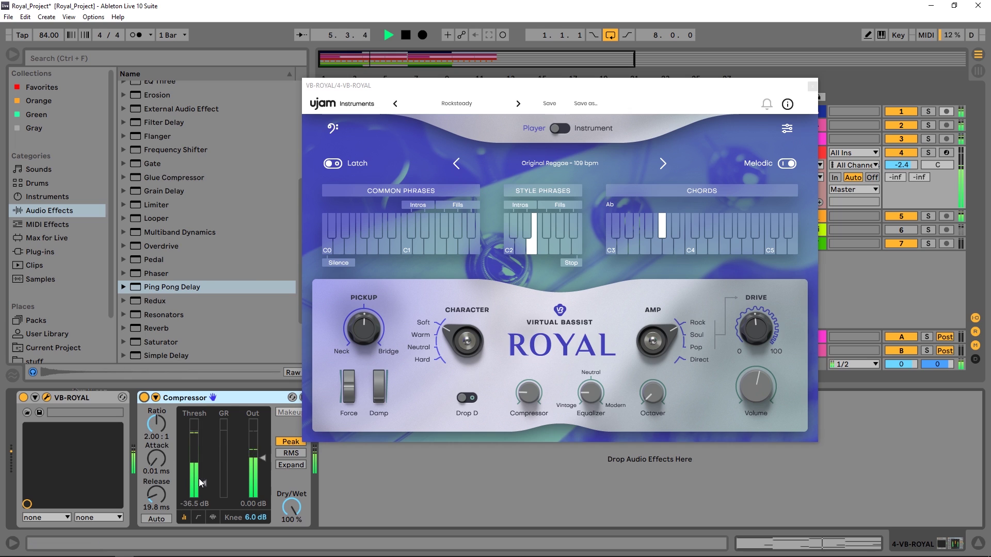
left_click_drag(153, 423, 153, 410)
left_click_drag(156, 490, 156, 503)
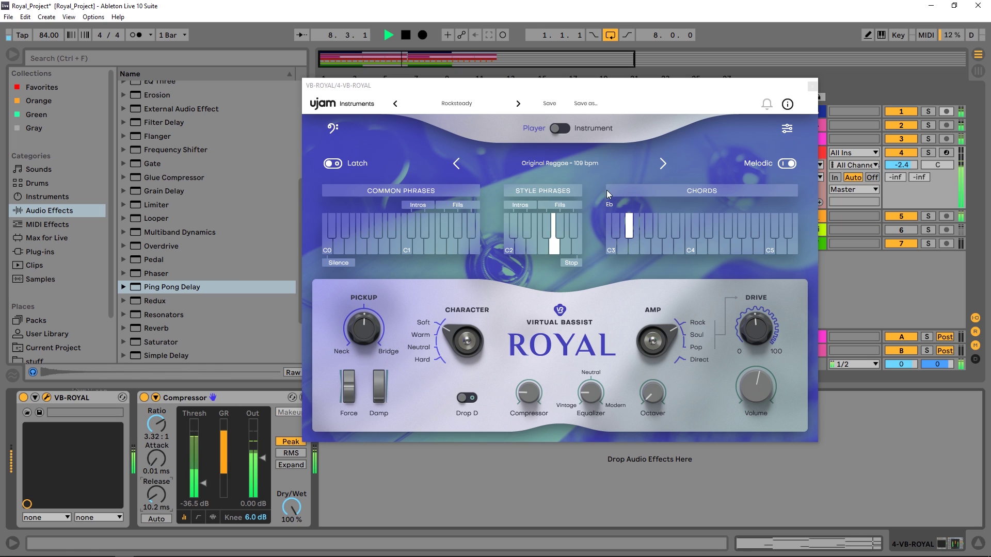
key("space")
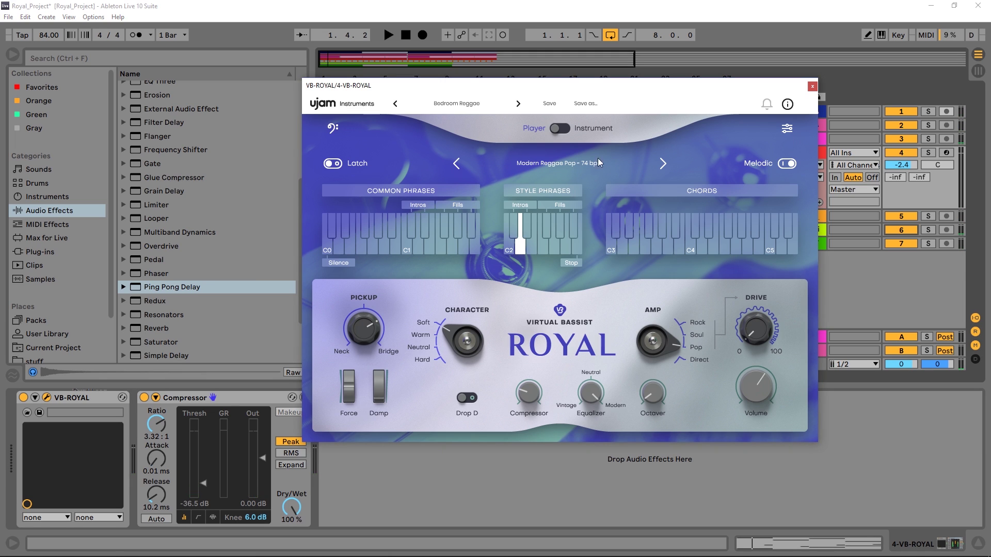
Switch the bass style to Smooth Groove - 76 bpm, play the arrangement with it, and stop playback
left_click(661, 164)
left_click(661, 165)
left_click(457, 165)
key("space")
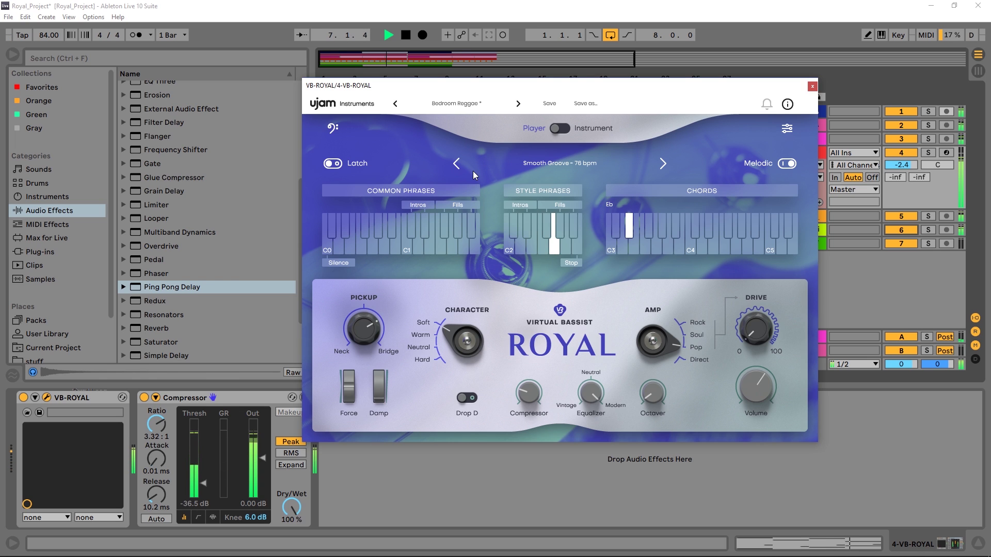
key("space")
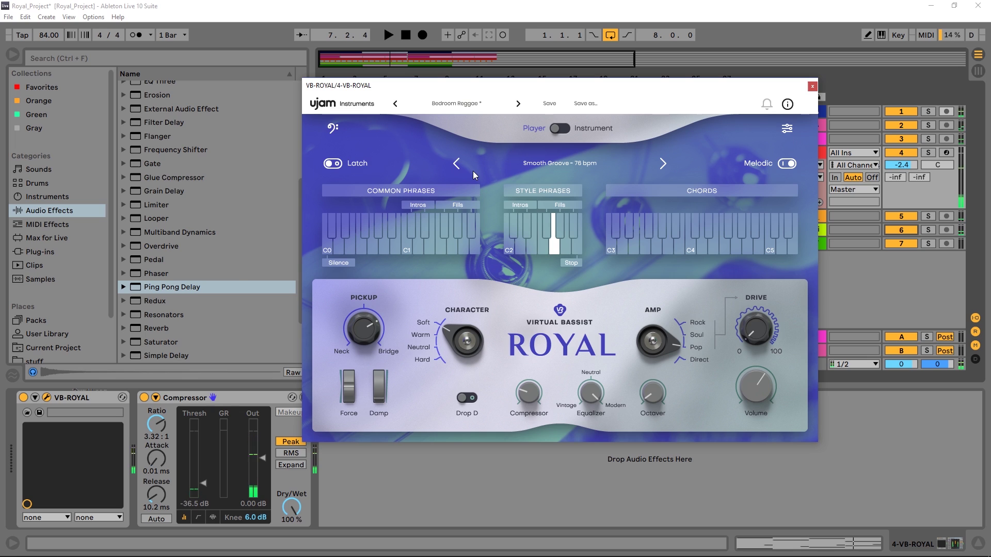